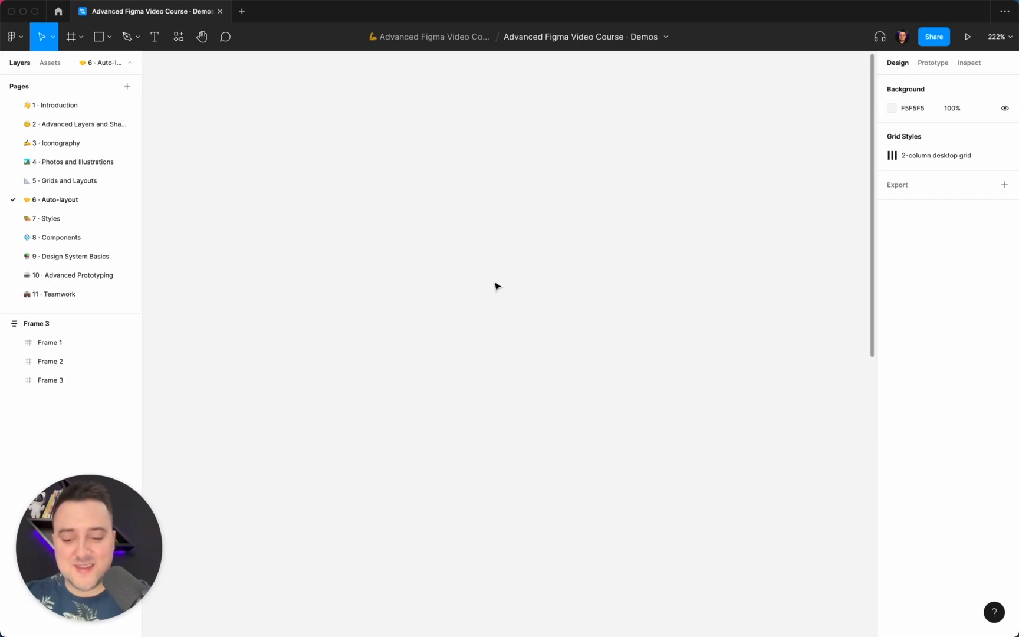
Draw a small rectangle and set its size to 24 × 24
{"action": "key", "text": "r"}
{"action": "left_click_drag", "start_coordinate": [449, 247], "coordinate": [474, 273]}
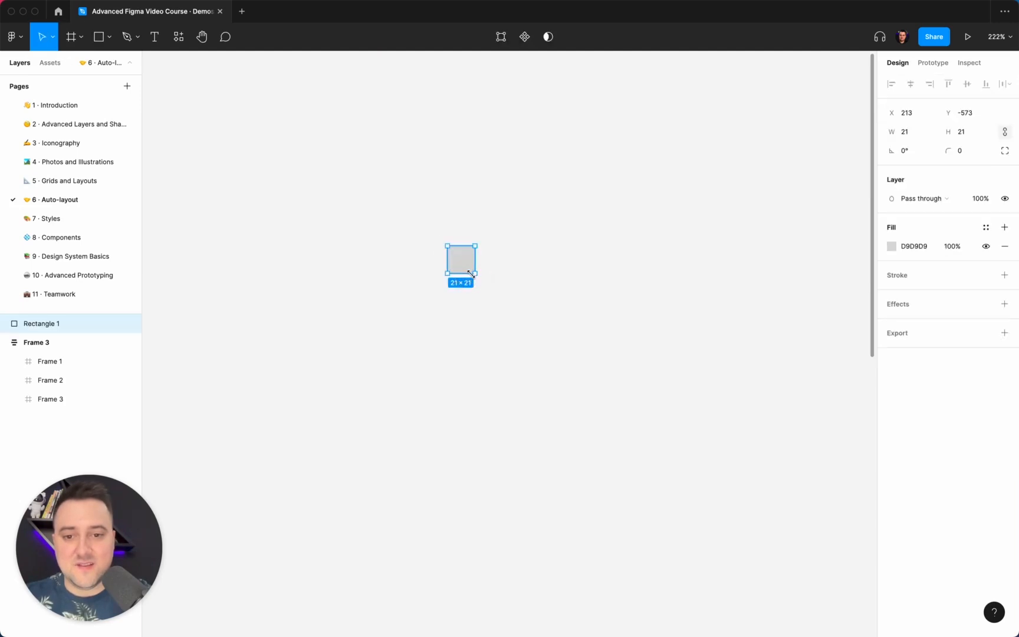
{"action": "left_click", "coordinate": [908, 132]}
{"action": "type", "text": "24"}
{"action": "key", "text": "Return"}
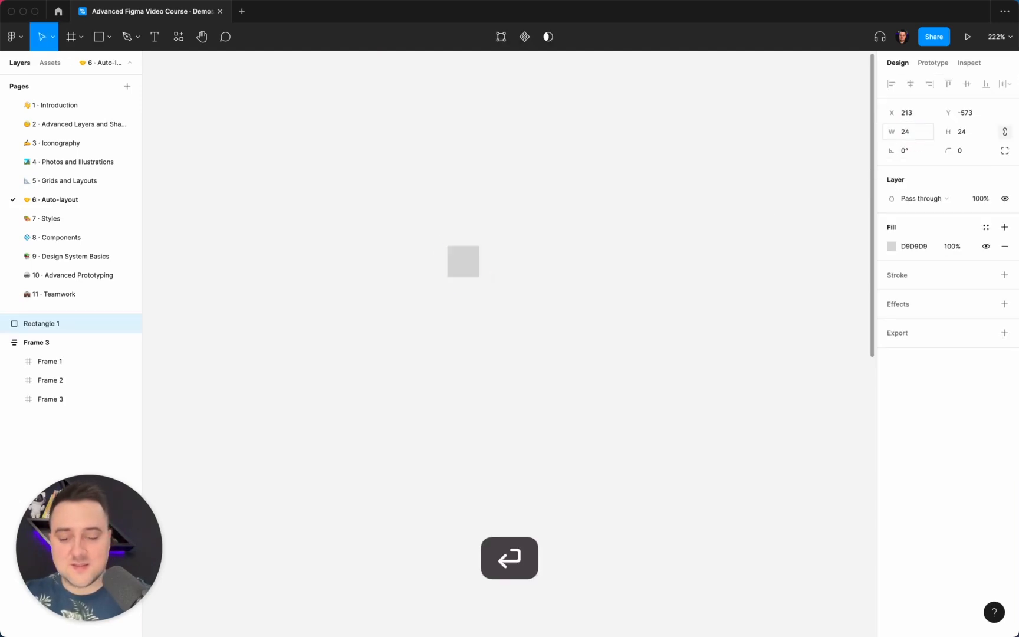
Add a text layer reading Button to the right of the square
{"action": "left_click", "coordinate": [533, 228]}
{"action": "scroll", "coordinate": [533, 230], "scroll_direction": "up", "scroll_amount": 5}
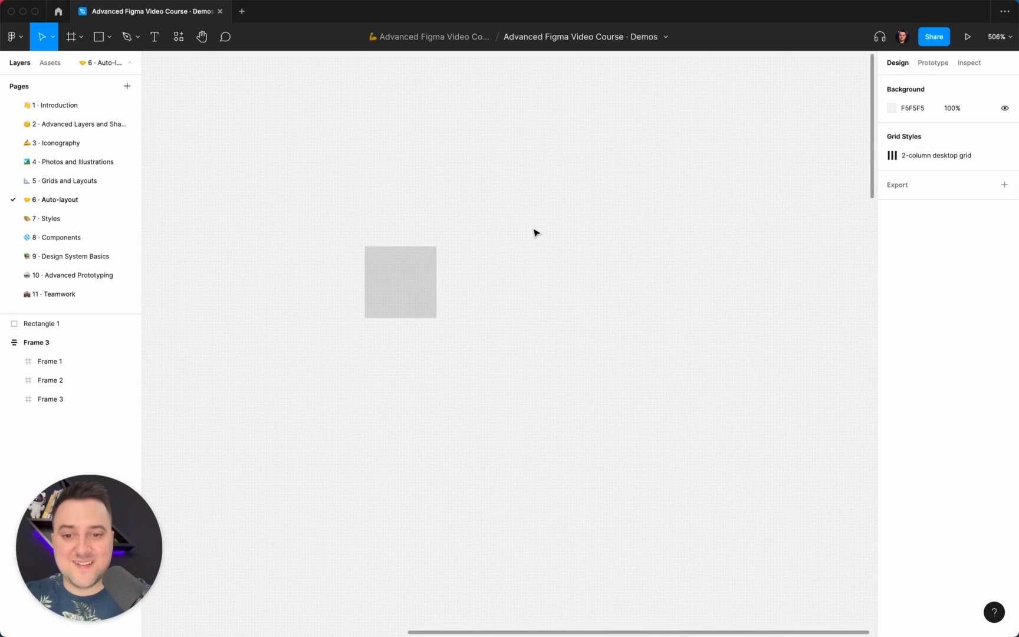
{"action": "key", "text": "t"}
{"action": "left_click", "coordinate": [489, 273]}
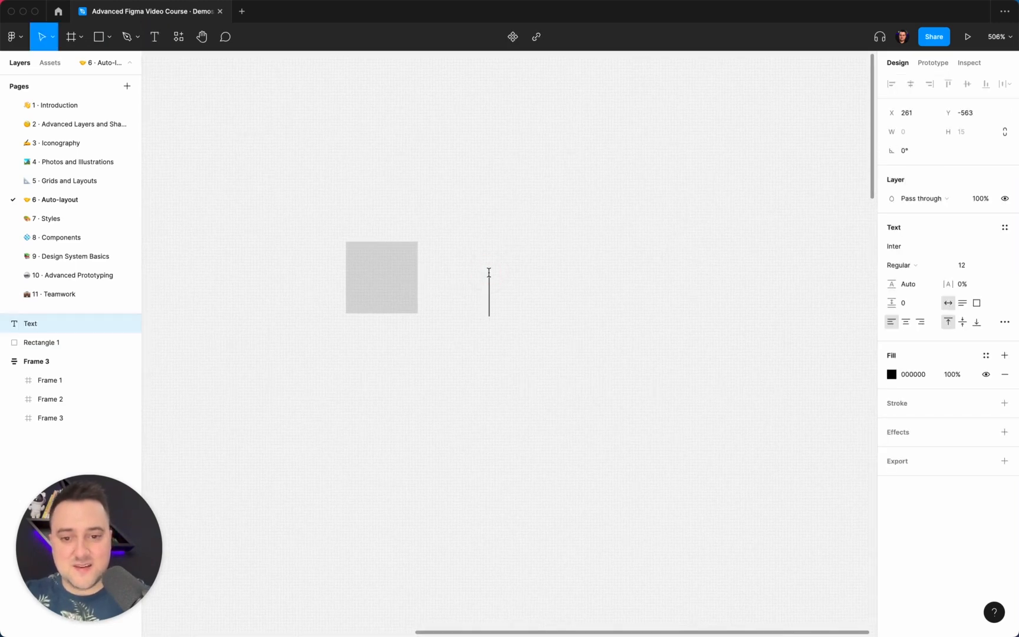
{"action": "type", "text": "Button"}
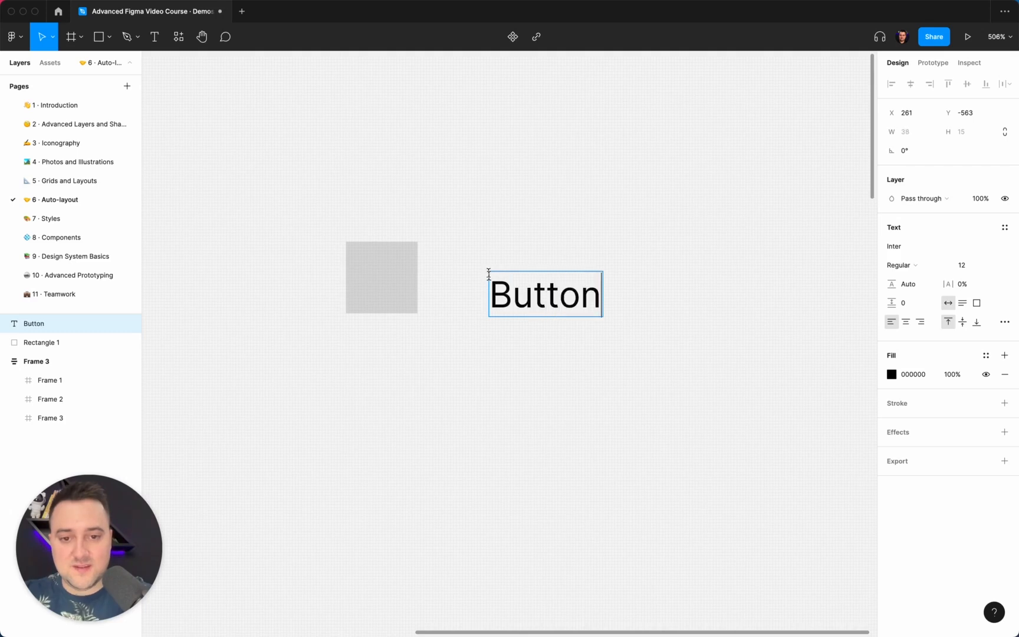
Reposition the Button text and increase its font size to 15
{"action": "left_click", "coordinate": [560, 383]}
{"action": "left_click_drag", "start_coordinate": [539, 302], "coordinate": [527, 296]}
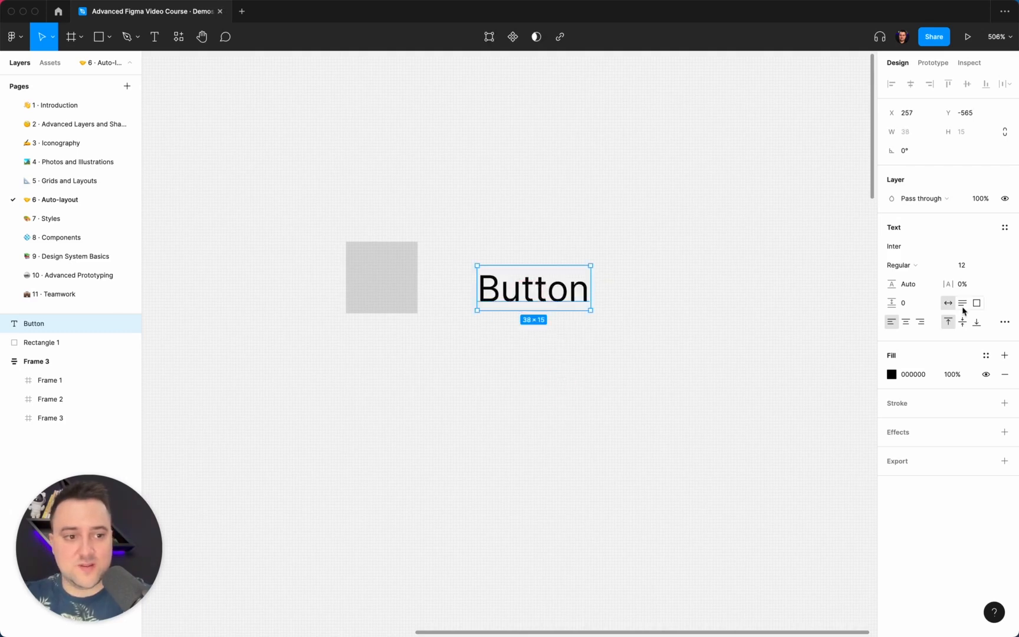
{"action": "left_click", "coordinate": [973, 264]}
{"action": "key", "text": "Up"}
{"action": "key", "text": "Up"}
{"action": "key", "text": "Up"}
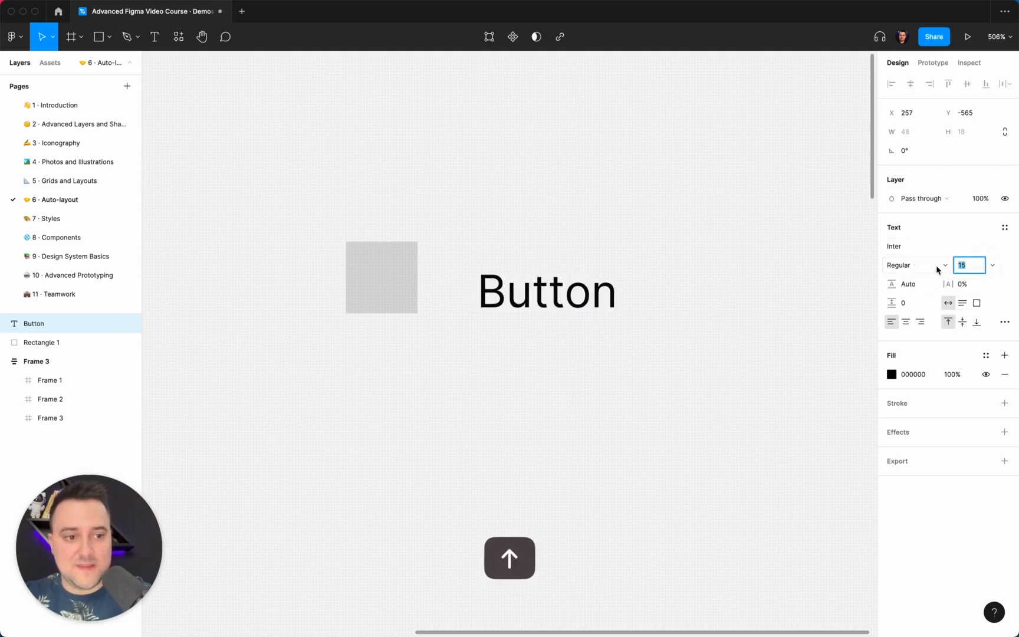
Set the text's line height to 24
{"action": "left_click", "coordinate": [908, 284]}
{"action": "type", "text": "24"}
{"action": "key", "text": "Return"}
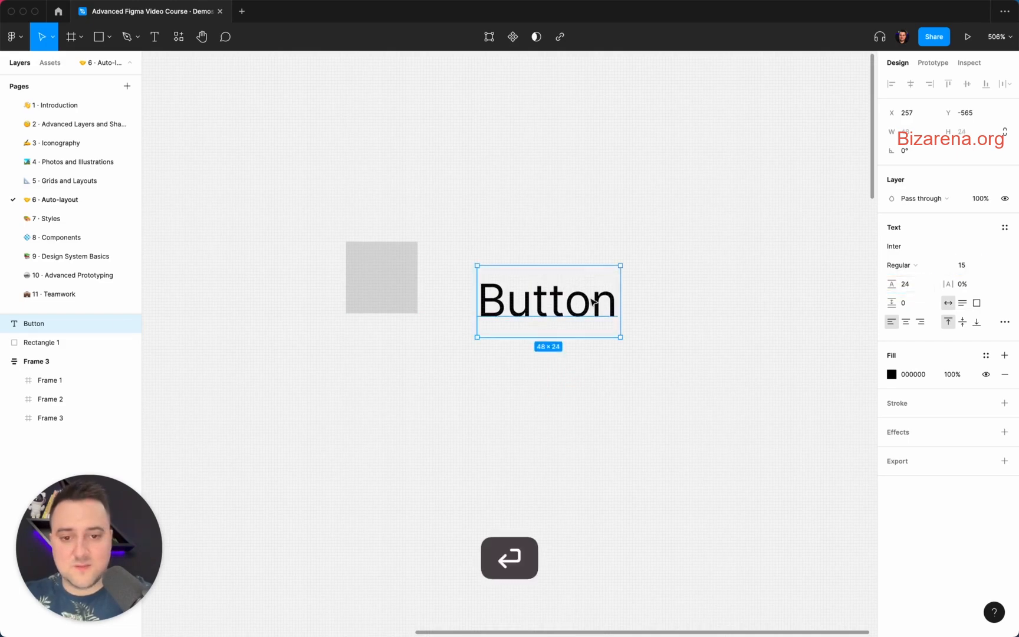
Move the text up level with the square and set its line height to 20
{"action": "left_click_drag", "start_coordinate": [563, 304], "coordinate": [561, 280]}
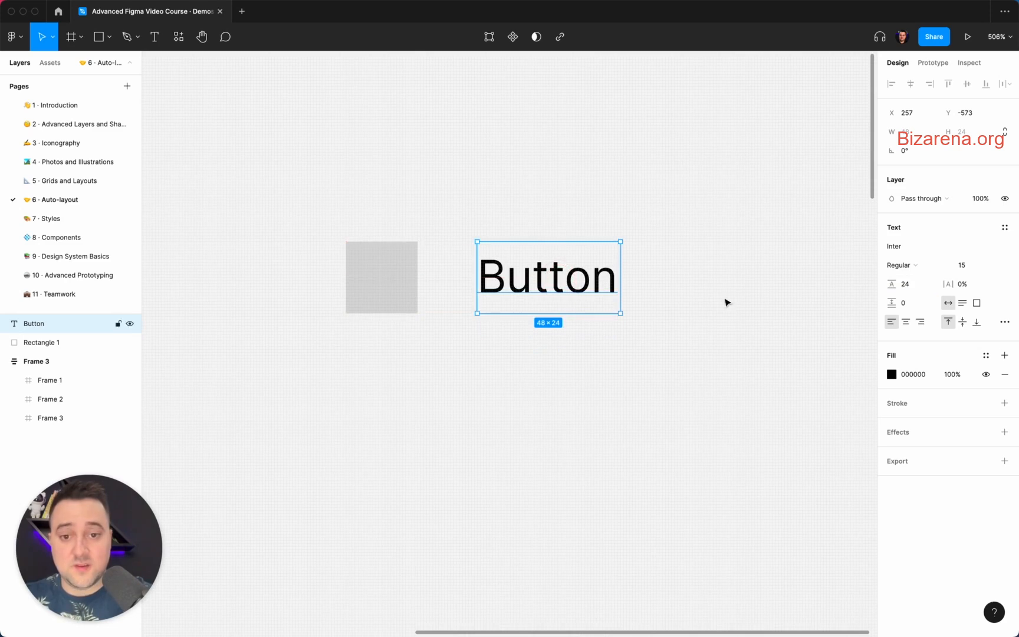
{"action": "left_click", "coordinate": [921, 287]}
{"action": "type", "text": "20"}
{"action": "key", "text": "Return"}
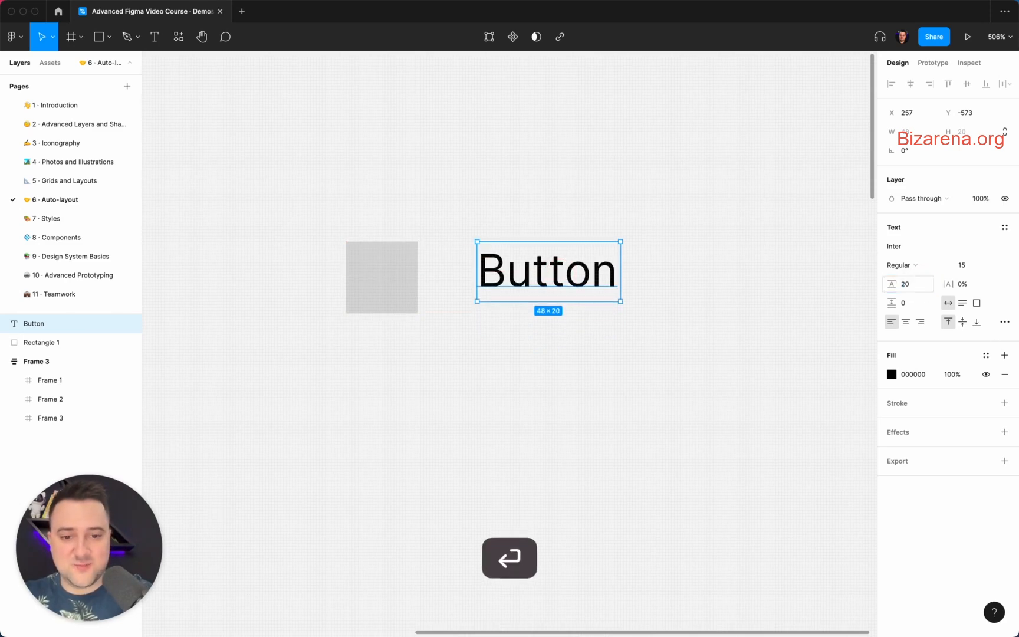
Nudge the text left to leave an 8 px gap from the square
{"action": "key", "text": "shift+Left"}
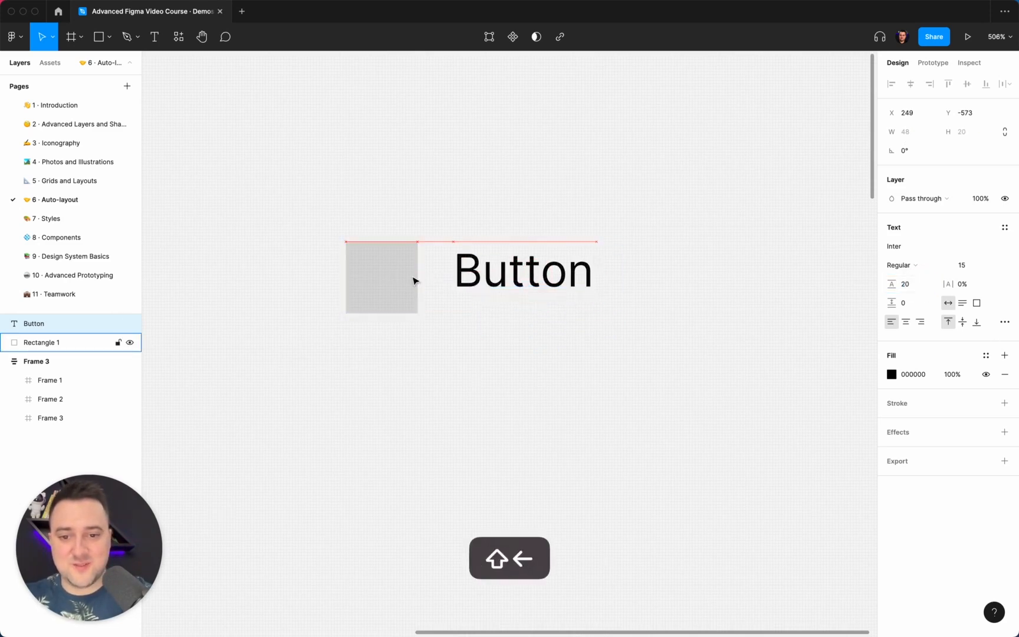
{"action": "key", "text": "Left"}
{"action": "key", "text": "Left"}
{"action": "key", "text": "Left"}
{"action": "key", "text": "Left"}
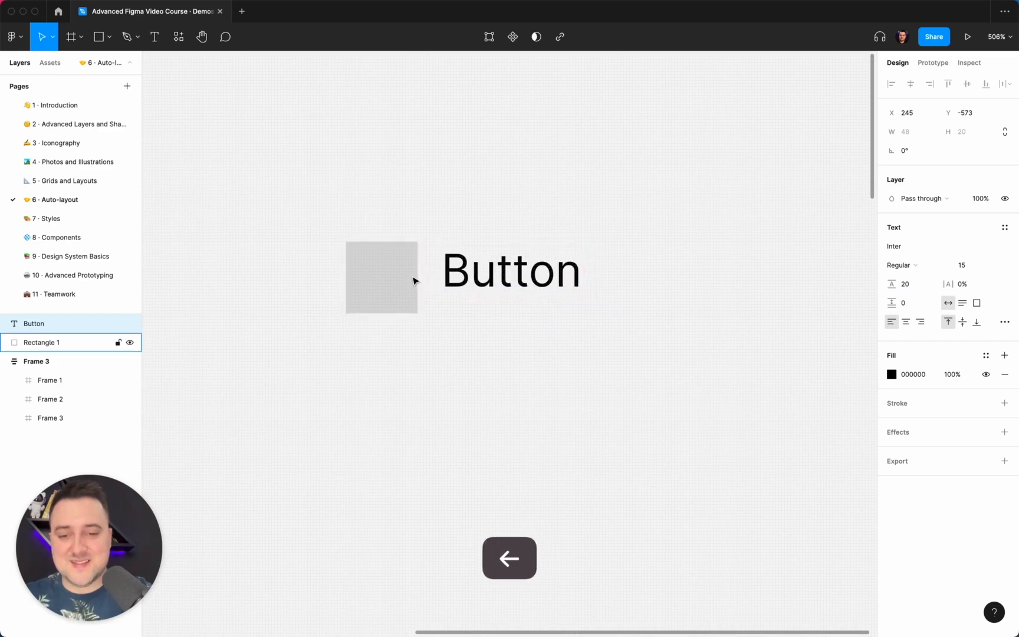
Select the square and the text and wrap them in an auto layout frame
{"action": "left_click_drag", "start_coordinate": [488, 326], "coordinate": [364, 242]}
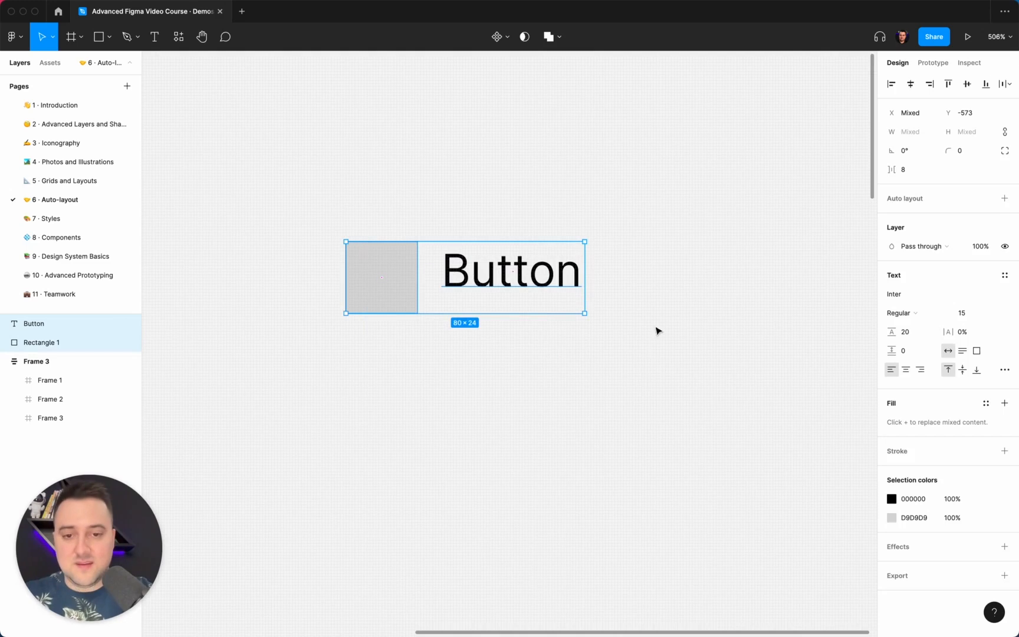
{"action": "left_click_drag", "start_coordinate": [601, 408], "coordinate": [389, 221]}
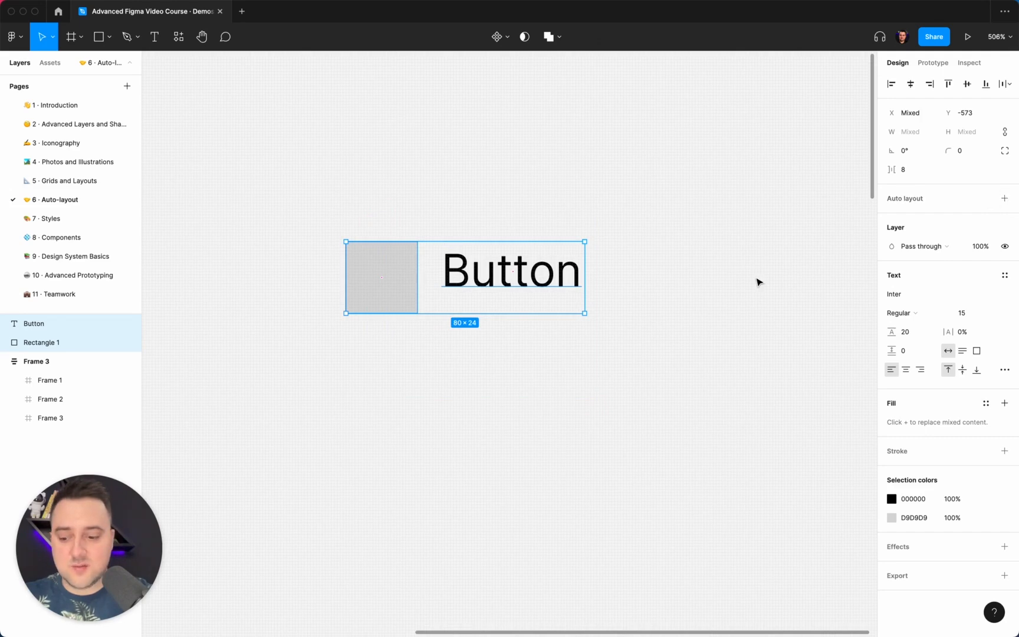
{"action": "key", "text": "shift+a"}
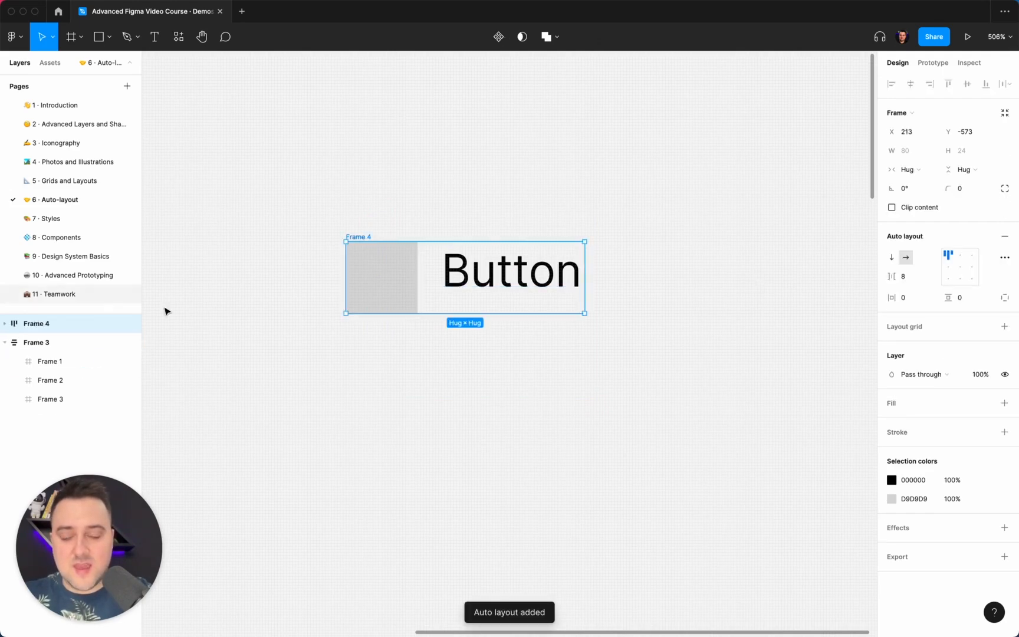
Inspect the frame's child layers and set the auto layout alignment to left center
{"action": "left_click", "coordinate": [5, 323]}
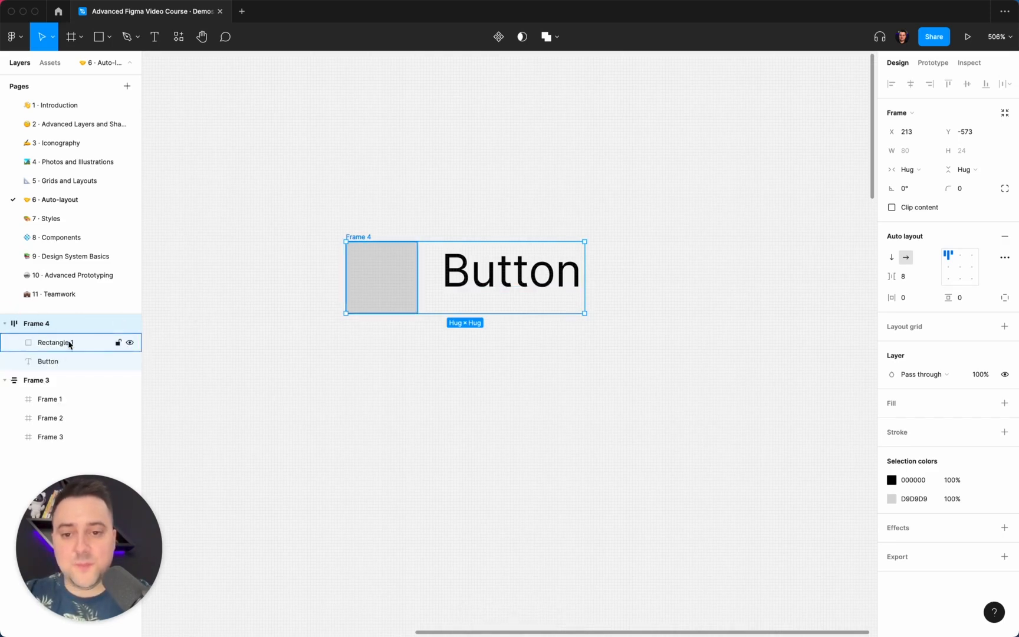
{"action": "left_click", "coordinate": [66, 342]}
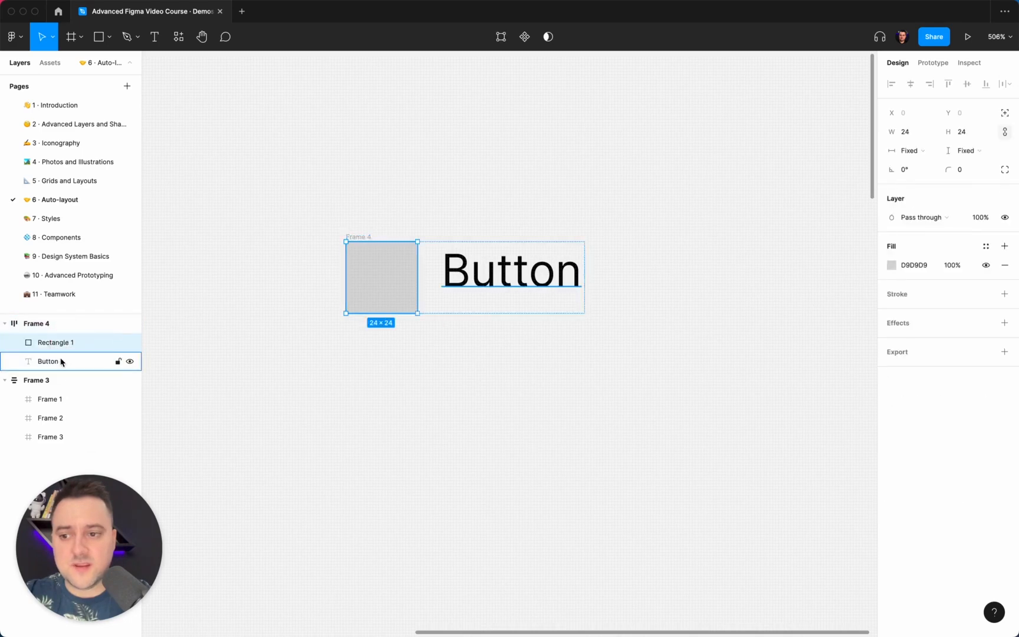
{"action": "left_click", "coordinate": [60, 360]}
{"action": "left_click", "coordinate": [53, 323]}
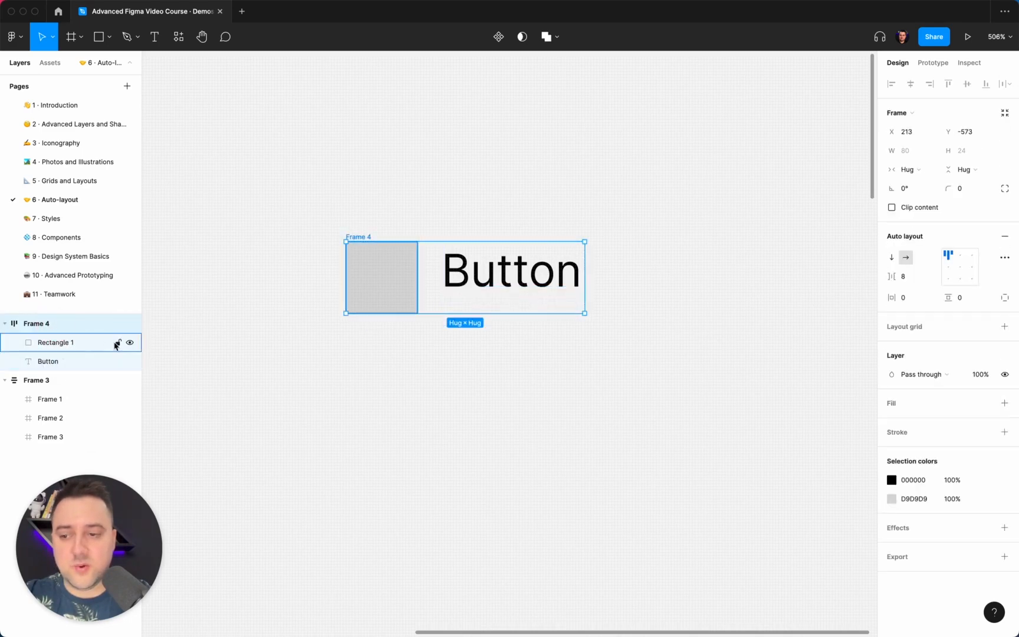
{"action": "left_click", "coordinate": [948, 265]}
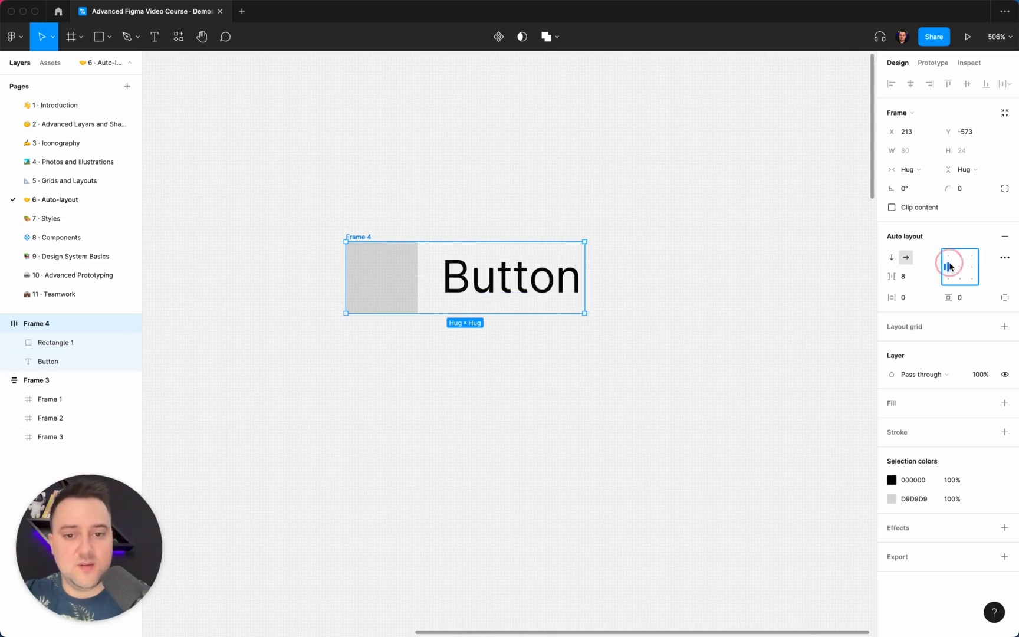
{"action": "left_click", "coordinate": [961, 270]}
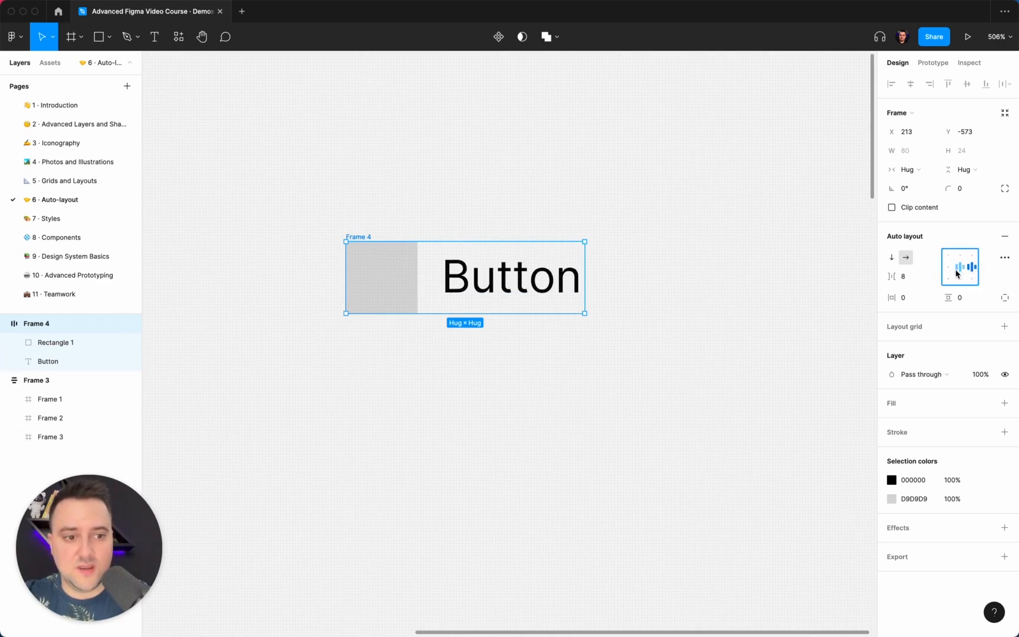
{"action": "left_click", "coordinate": [950, 270]}
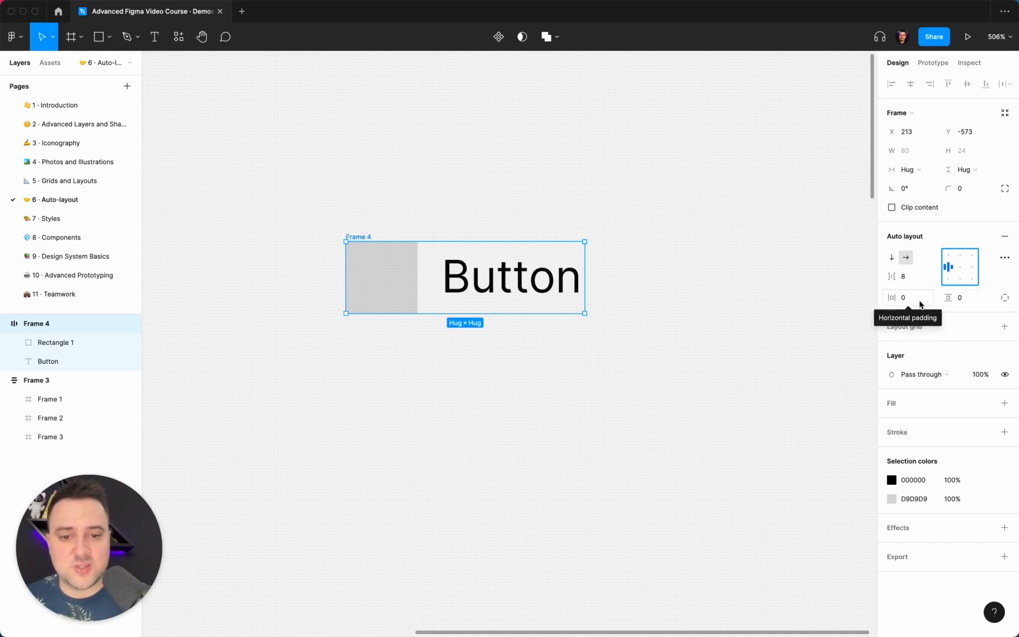
Toggle independent paddings on and back off
{"action": "left_click", "coordinate": [1005, 299]}
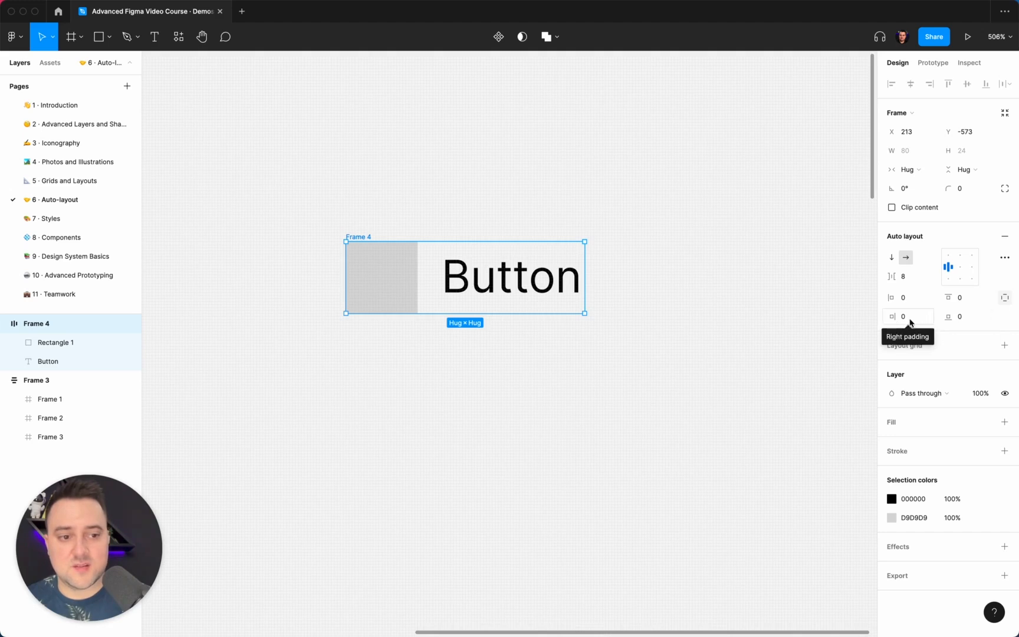
{"action": "left_click", "coordinate": [1003, 301]}
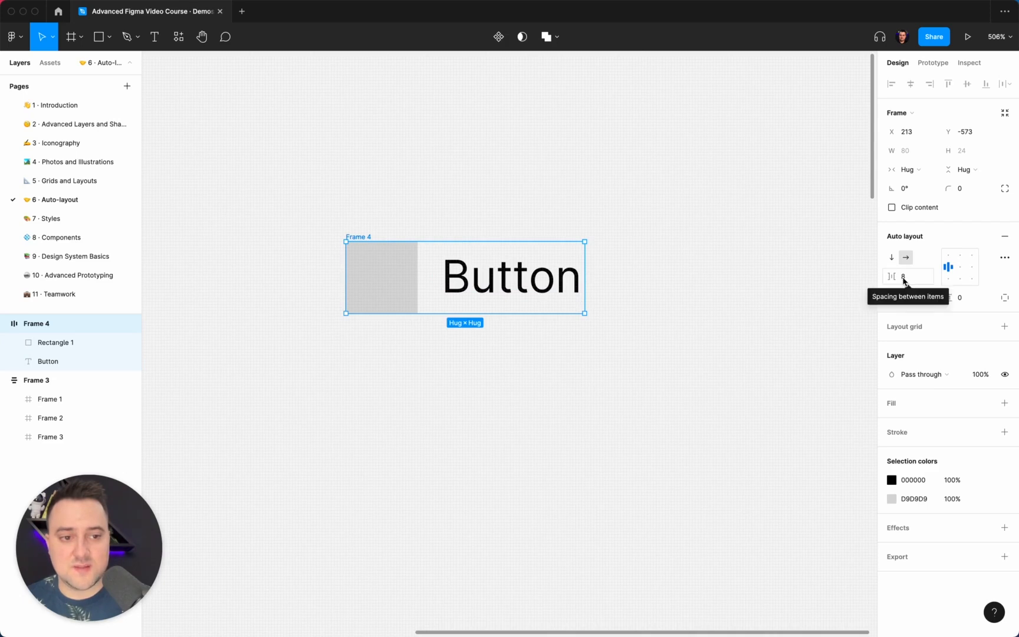
Inspect the spacing between the square and the text, then reselect the frame
{"action": "left_click", "coordinate": [485, 273]}
{"action": "key", "text": "alt"}
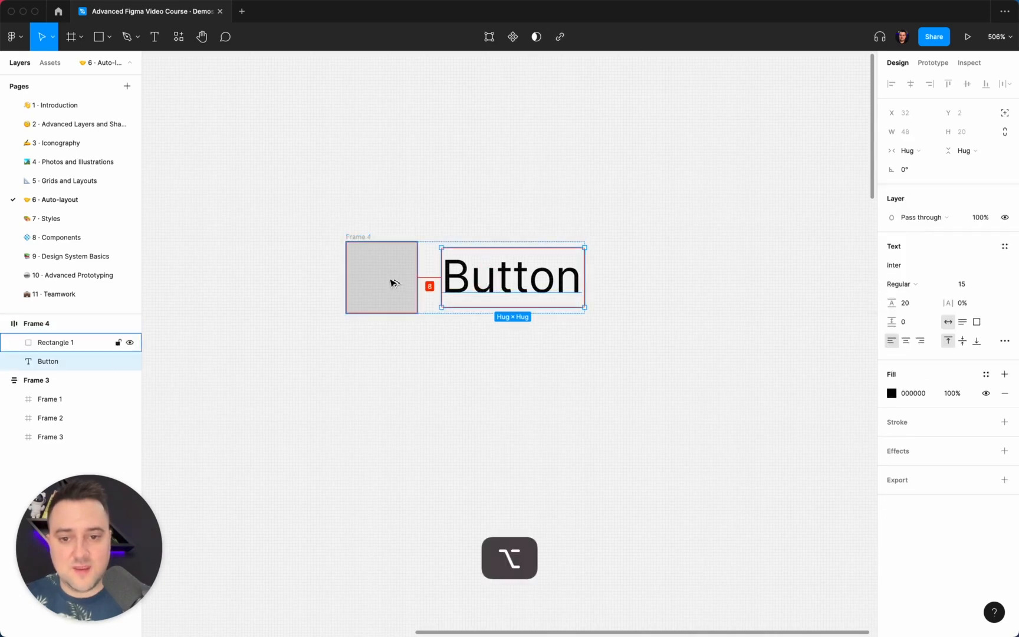
{"action": "left_click", "coordinate": [492, 200]}
{"action": "left_click", "coordinate": [358, 236]}
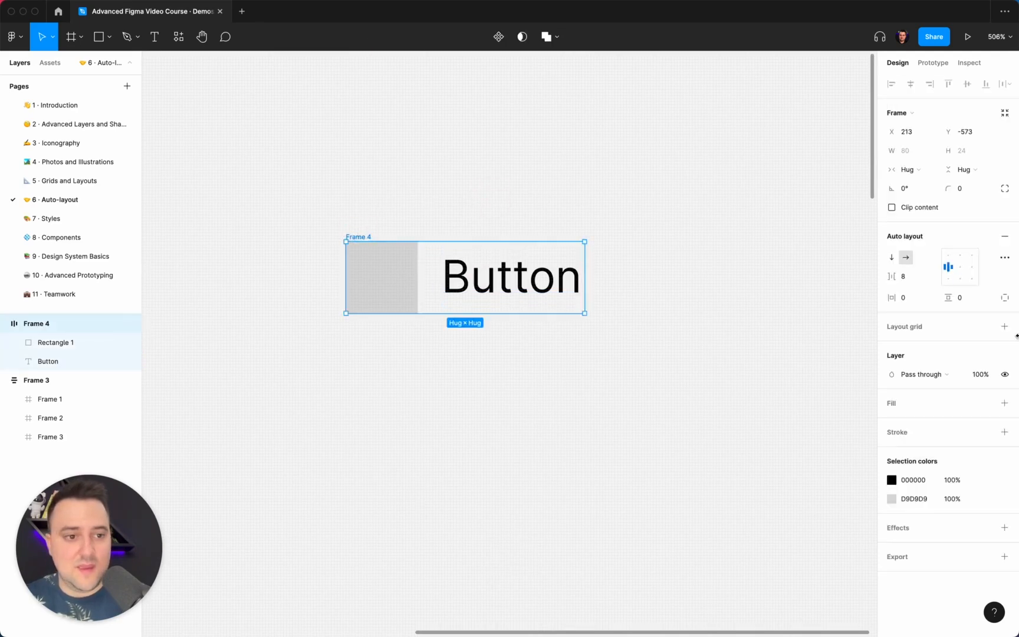
Switch the auto layout direction between vertical and horizontal, ending on horizontal
{"action": "left_click", "coordinate": [892, 258]}
{"action": "left_click", "coordinate": [907, 259]}
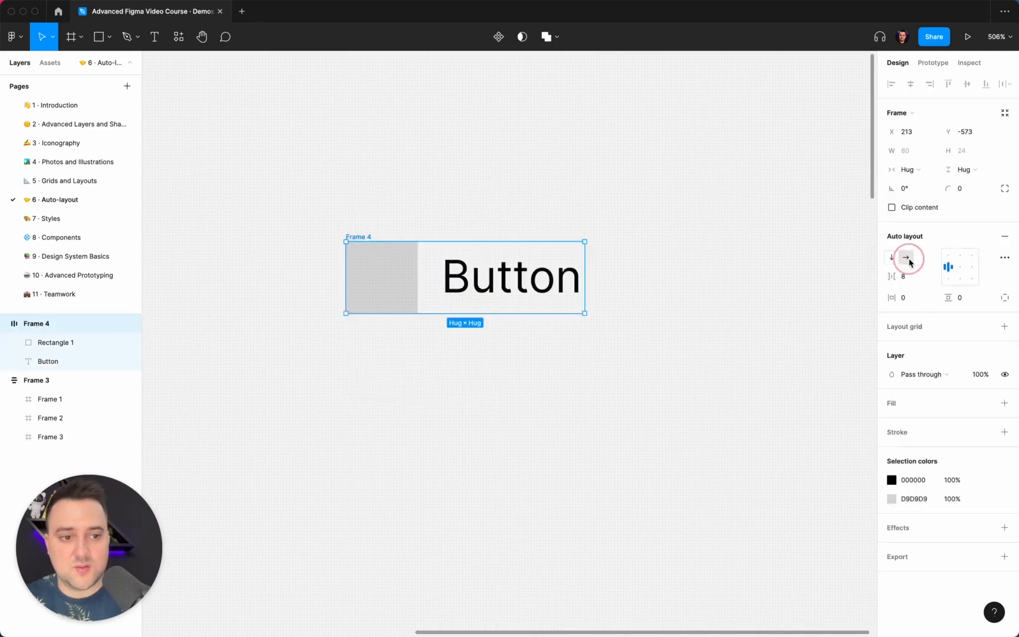
{"action": "left_click", "coordinate": [891, 258]}
{"action": "left_click", "coordinate": [906, 258]}
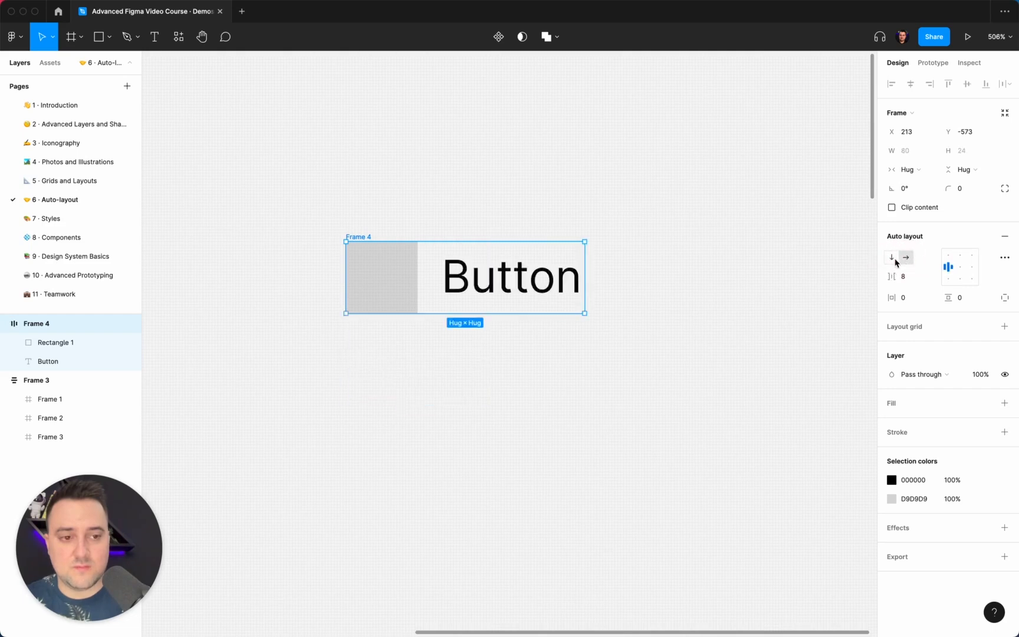
{"action": "left_click", "coordinate": [892, 257]}
{"action": "left_click", "coordinate": [906, 257]}
{"action": "left_click", "coordinate": [892, 257]}
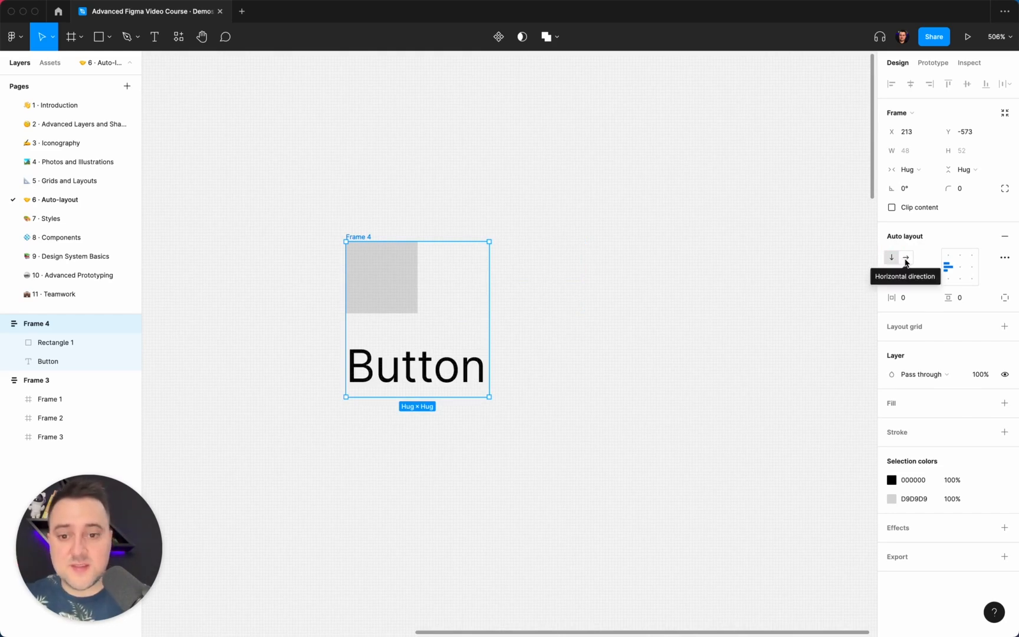
{"action": "left_click", "coordinate": [906, 259]}
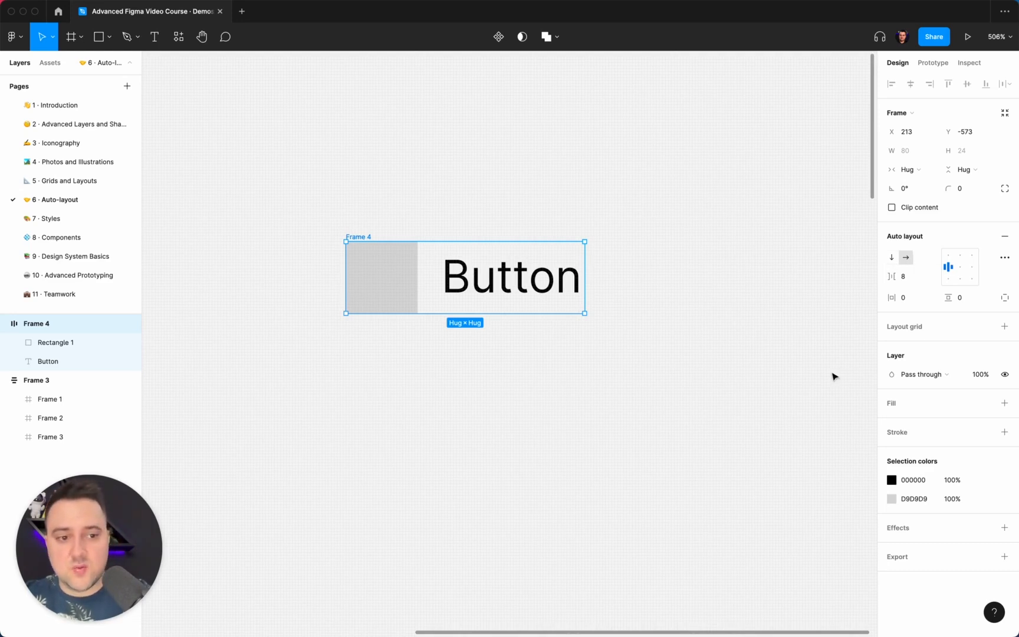
Set the frame's horizontal padding to 16 and vertical padding to 8
{"action": "left_click", "coordinate": [920, 297]}
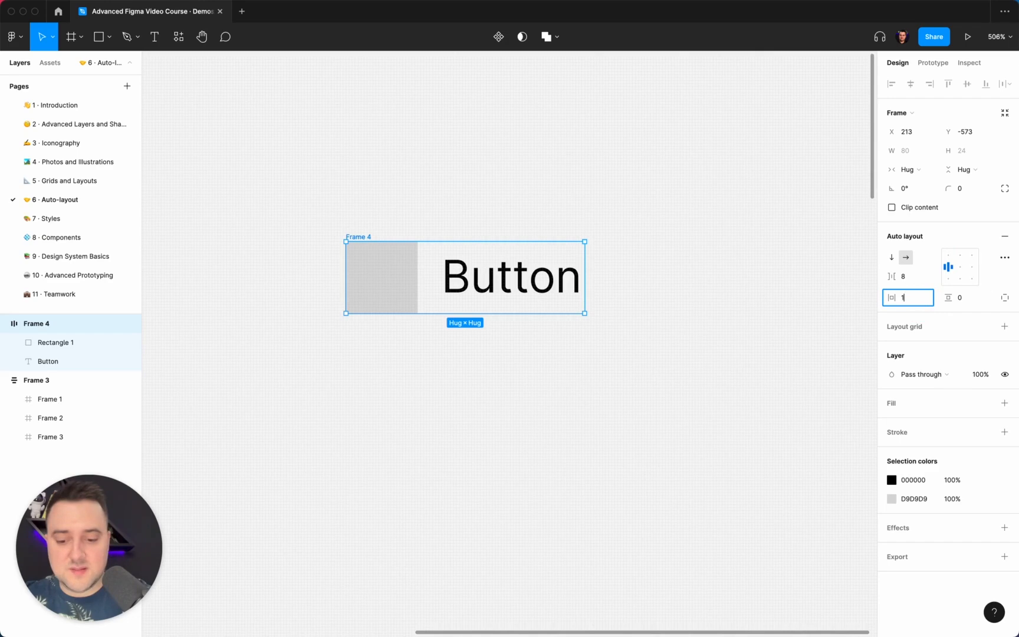
{"action": "type", "text": "16"}
{"action": "key", "text": "Return"}
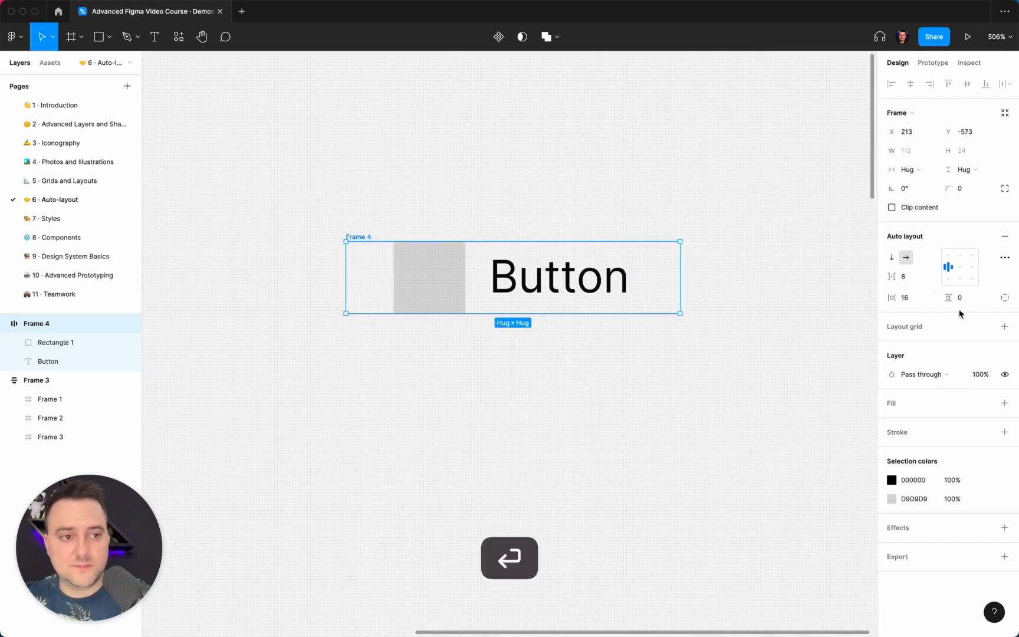
{"action": "left_click", "coordinate": [965, 299]}
{"action": "type", "text": "8"}
{"action": "key", "text": "Return"}
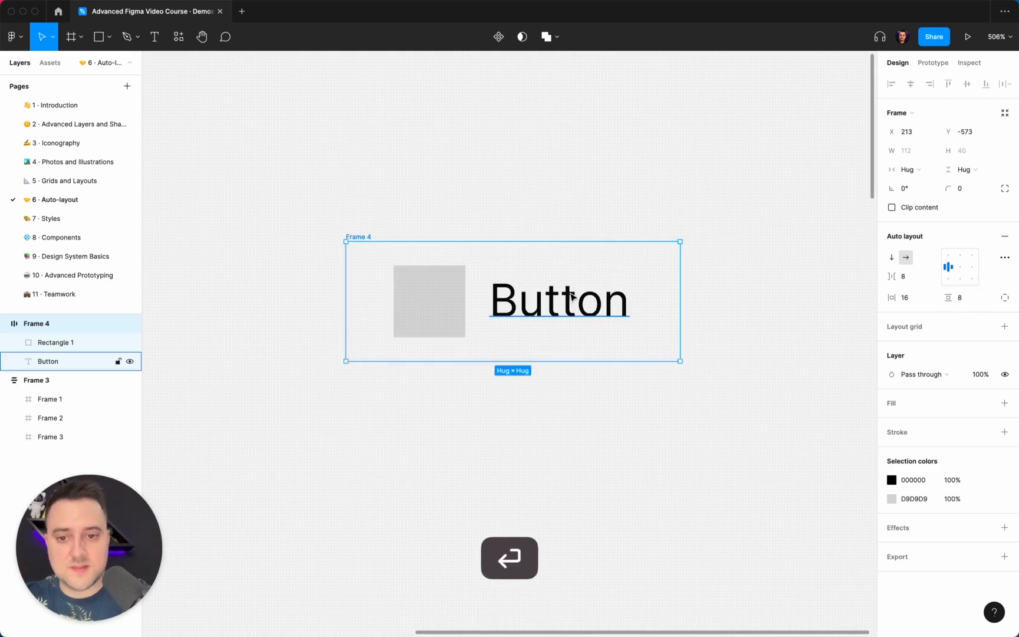
Add a fill to the frame and set its colour to black 000000
{"action": "scroll", "coordinate": [568, 285], "scroll_direction": "down", "scroll_amount": 3}
{"action": "scroll", "coordinate": [828, 299], "scroll_direction": "right", "scroll_amount": 3}
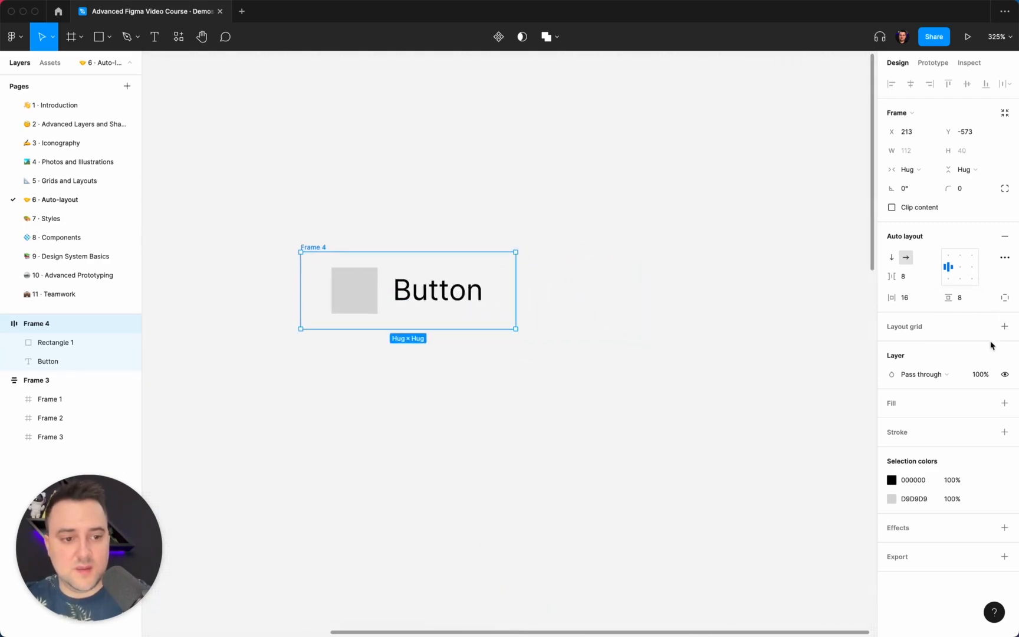
{"action": "left_click", "coordinate": [1003, 405]}
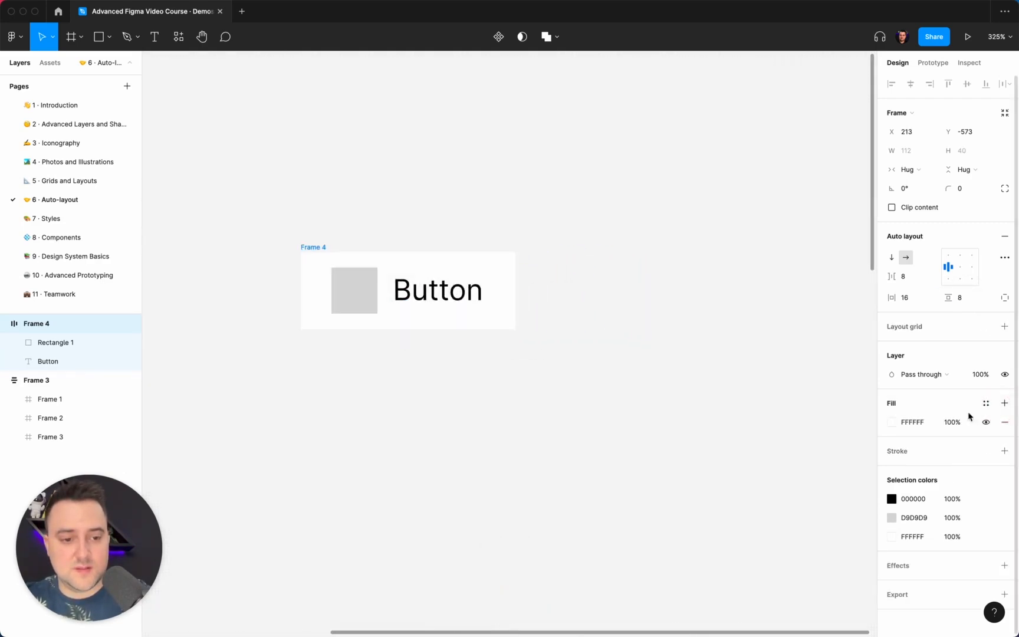
{"action": "left_click", "coordinate": [891, 423]}
{"action": "left_click_drag", "start_coordinate": [799, 432], "coordinate": [626, 521]}
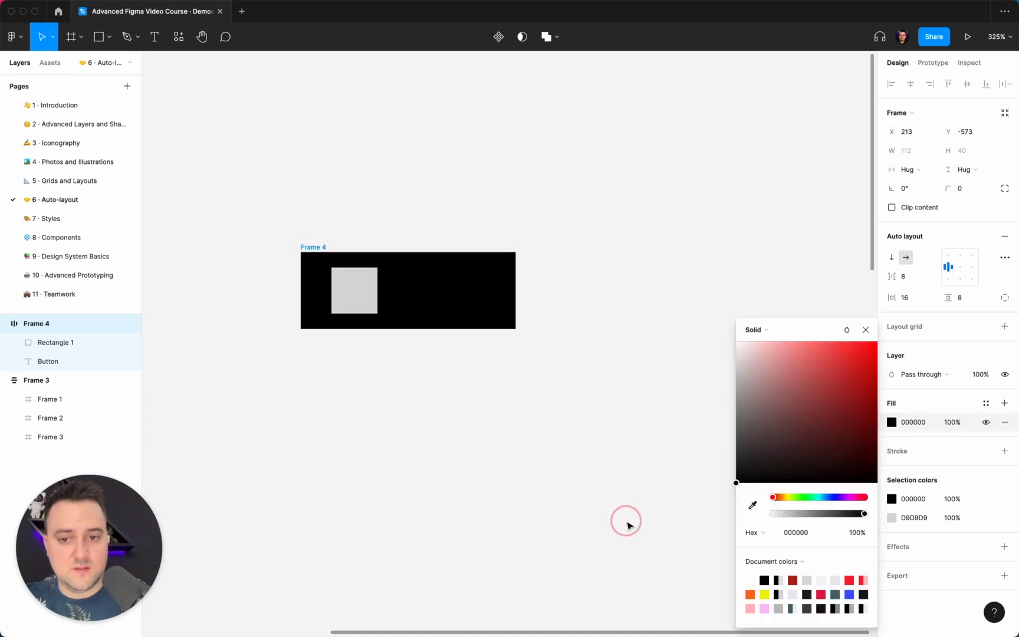
Set the frame's fill colour to blue 235FB9
{"action": "left_click_drag", "start_coordinate": [851, 361], "coordinate": [767, 366]}
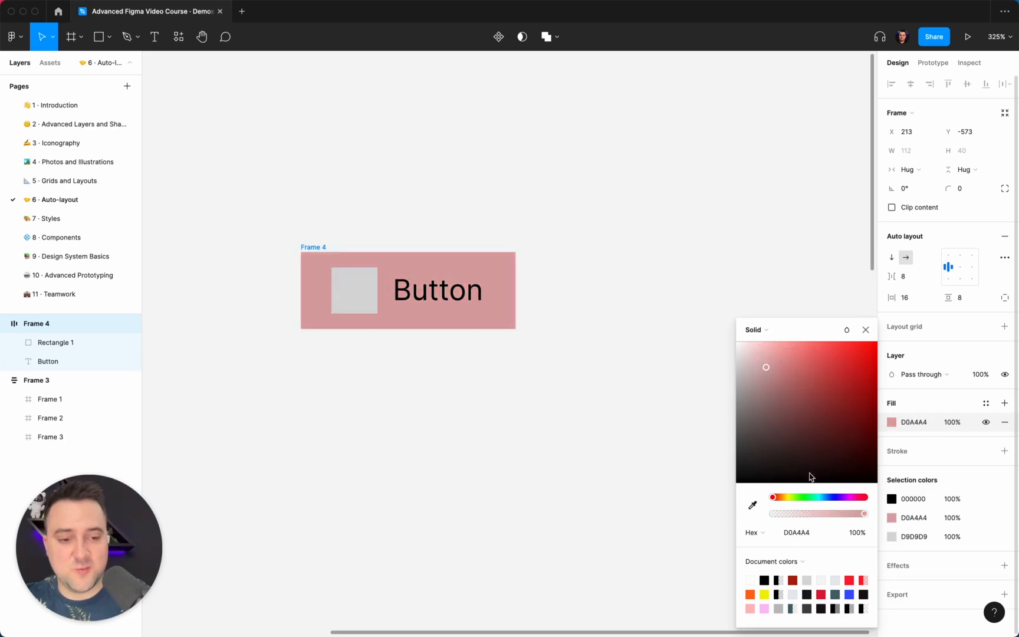
{"action": "left_click", "coordinate": [828, 498]}
{"action": "left_click", "coordinate": [846, 330]}
{"action": "left_click", "coordinate": [827, 338]}
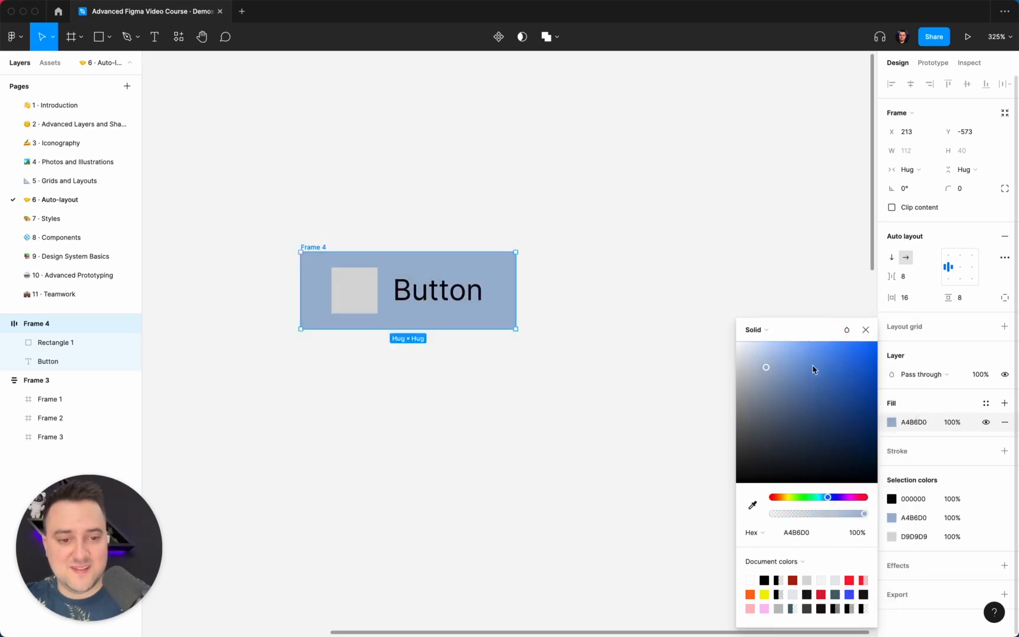
{"action": "left_click_drag", "start_coordinate": [814, 367], "coordinate": [852, 382]}
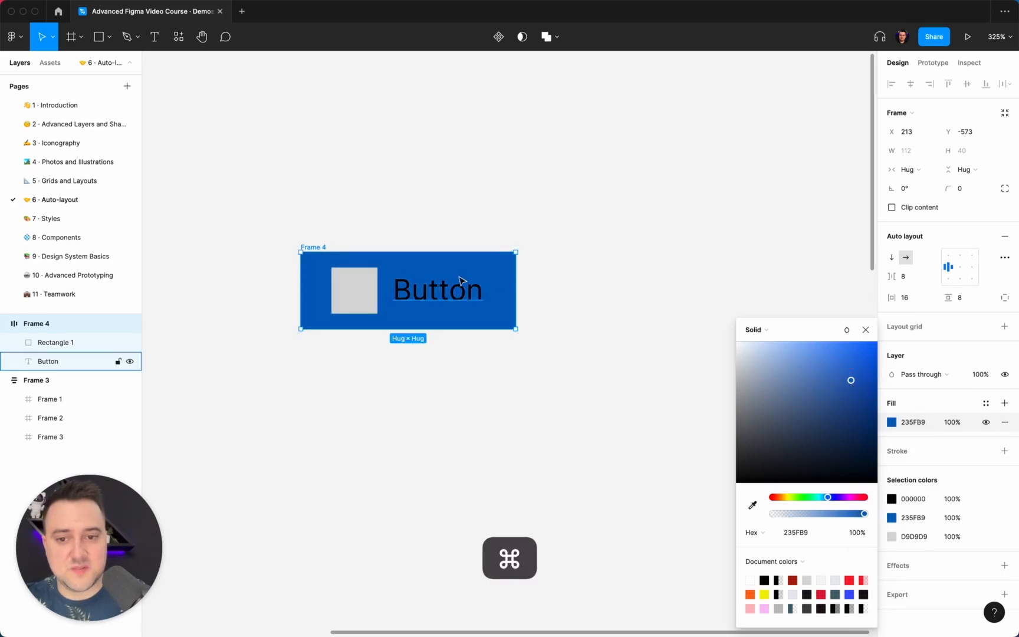
Set the label text's fill to white FFFFFF and its font weight to Extra Bold
{"action": "left_click", "coordinate": [460, 284], "text": "super"}
{"action": "left_click", "coordinate": [892, 393]}
{"action": "left_click_drag", "start_coordinate": [740, 346], "coordinate": [627, 252]}
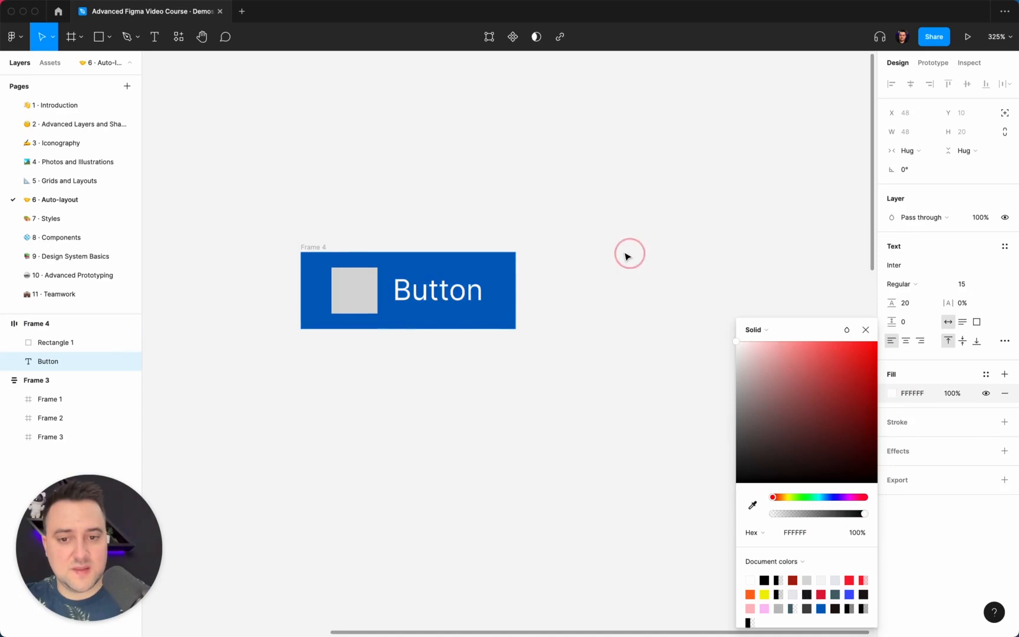
{"action": "left_click", "coordinate": [933, 291]}
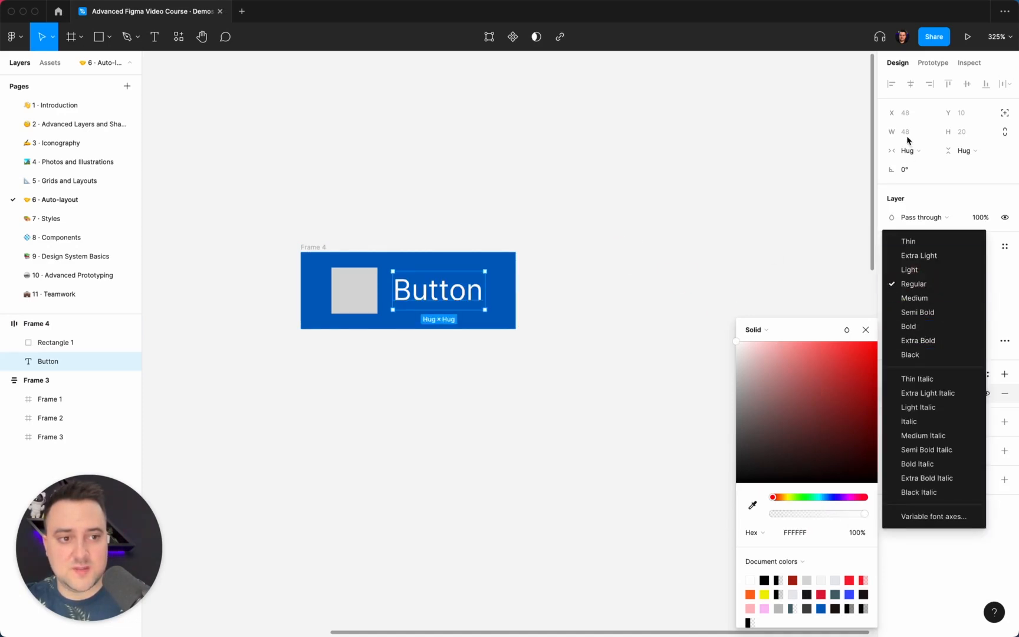
{"action": "left_click", "coordinate": [918, 341]}
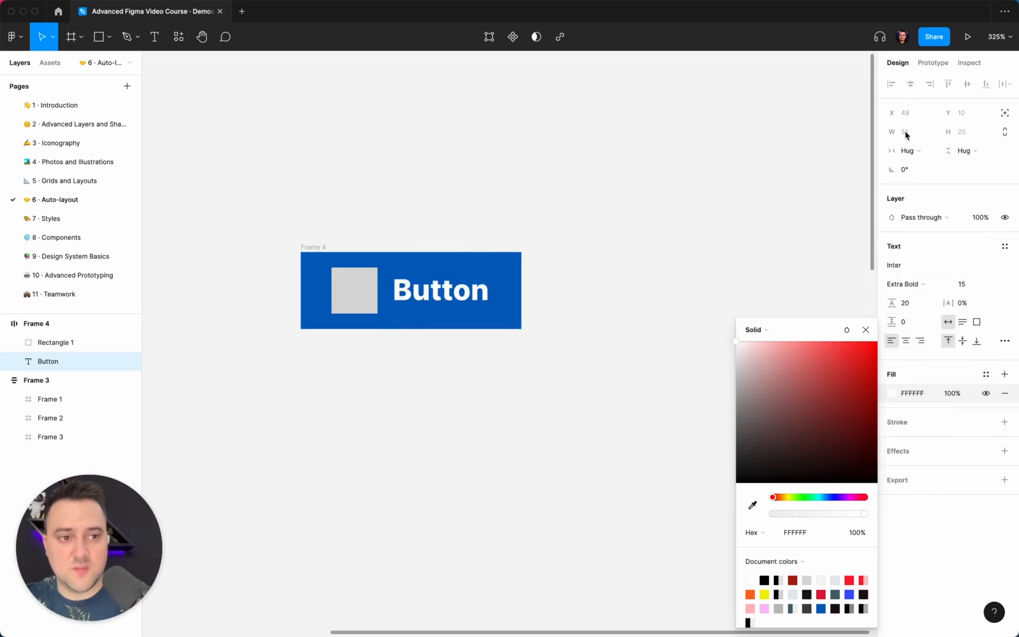
Inspect the spacing between the square and the frame's edges
{"action": "left_click", "coordinate": [525, 209]}
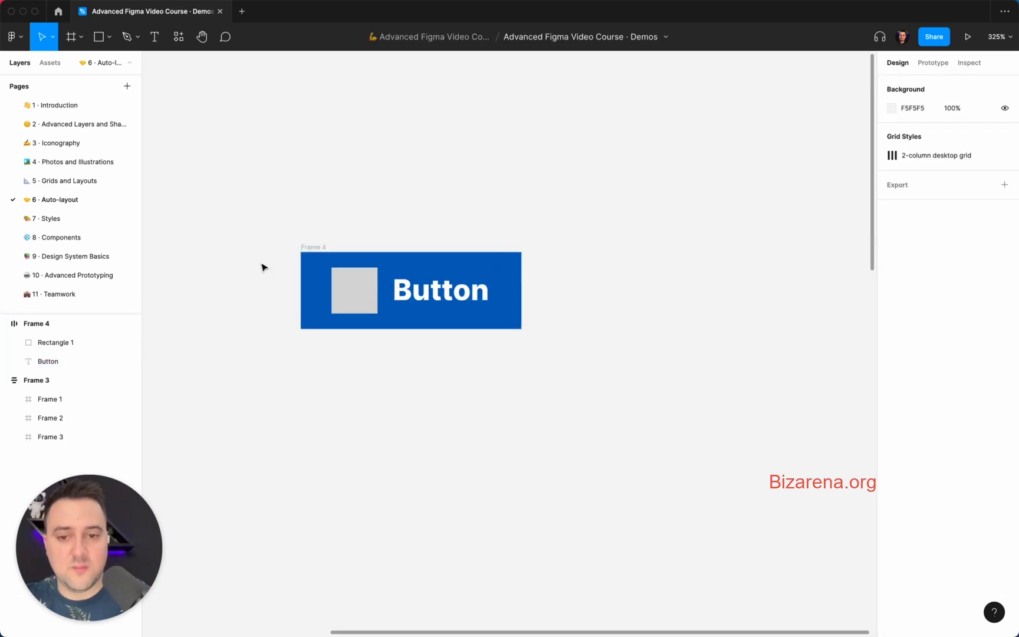
{"action": "left_click", "coordinate": [515, 298]}
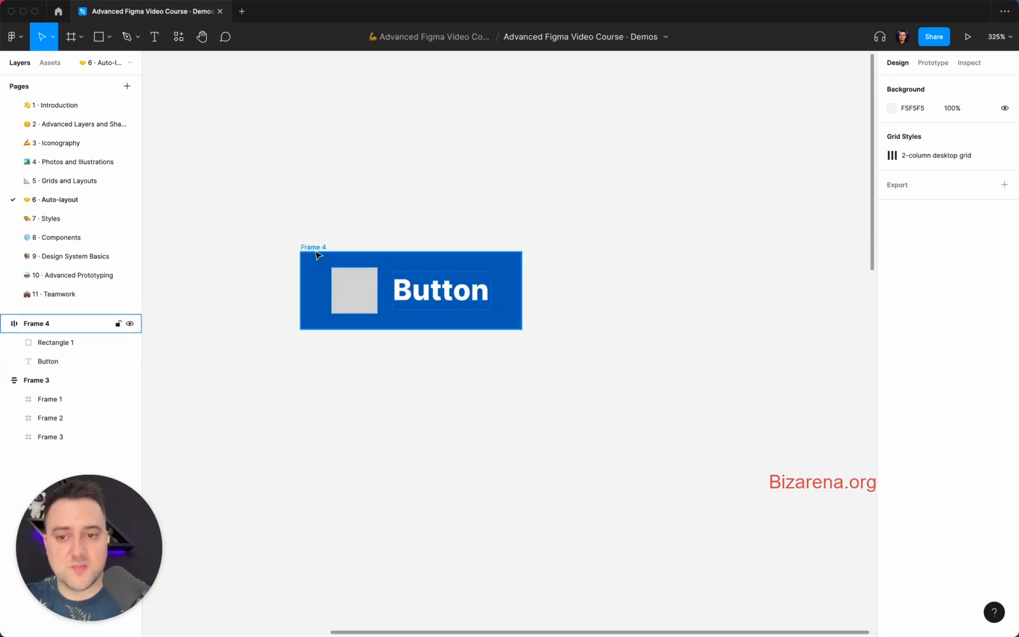
{"action": "left_click", "coordinate": [349, 281]}
{"action": "key", "text": "alt"}
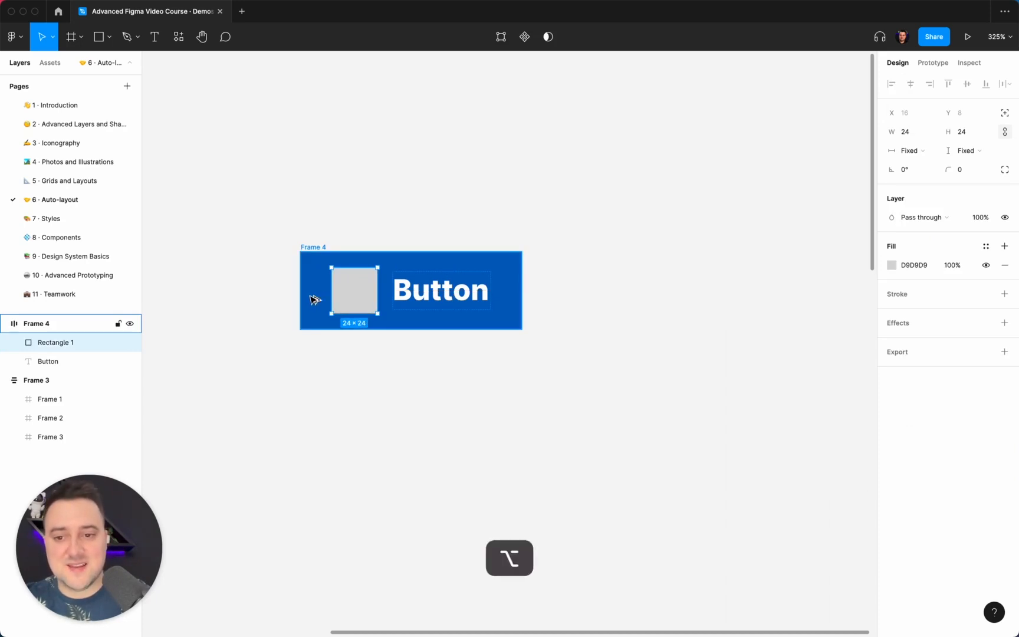
{"action": "key", "text": "alt"}
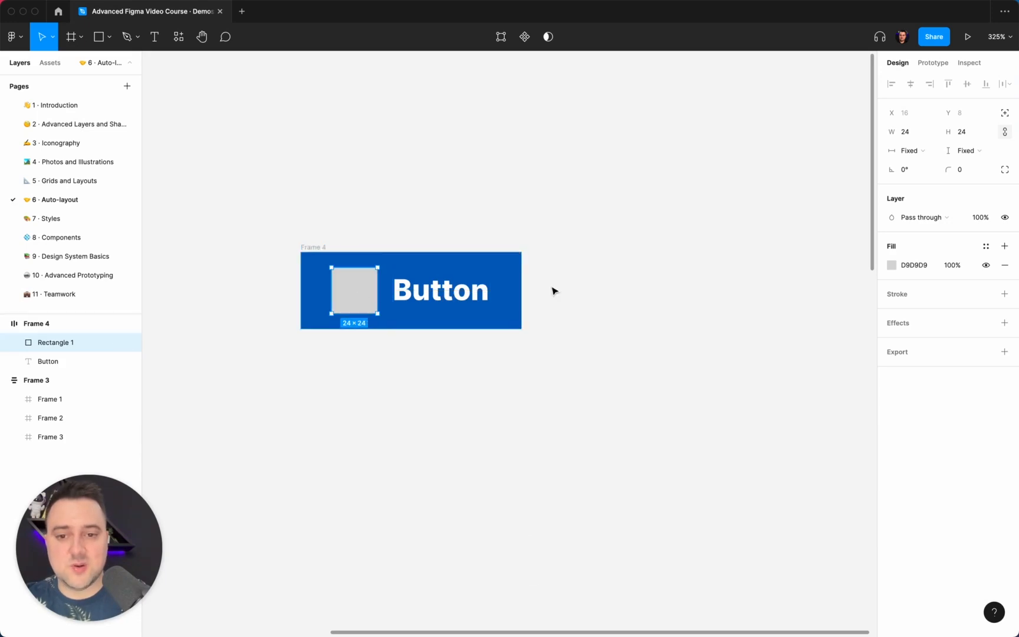
{"action": "left_click", "coordinate": [387, 229]}
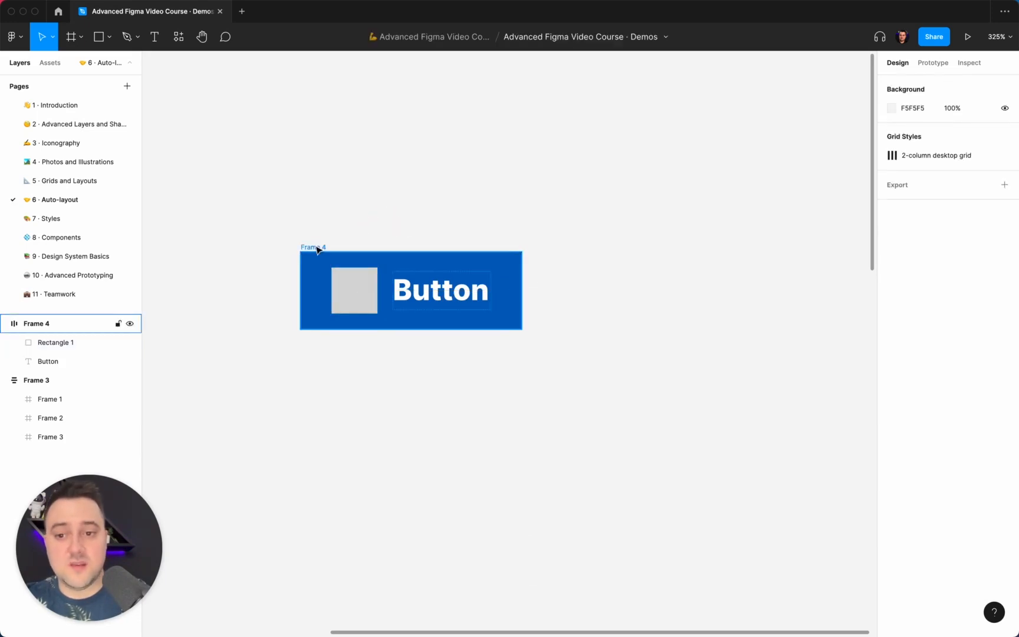
Switch the frame to individual horizontal padding, with left padding 12 and right padding 20
{"action": "left_click", "coordinate": [317, 250]}
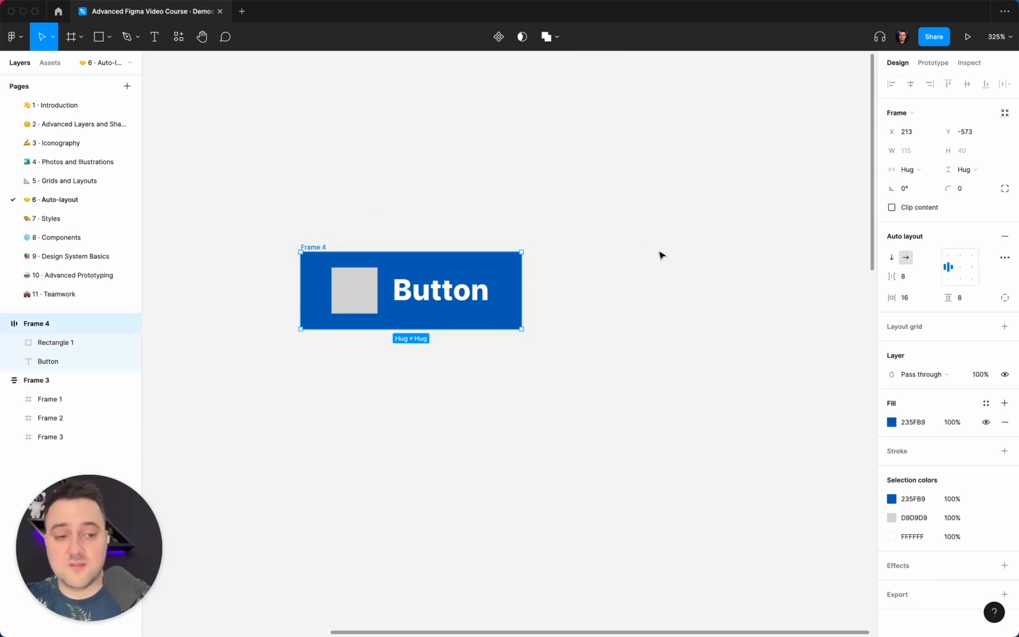
{"action": "left_click", "coordinate": [1000, 302]}
{"action": "left_click", "coordinate": [913, 306]}
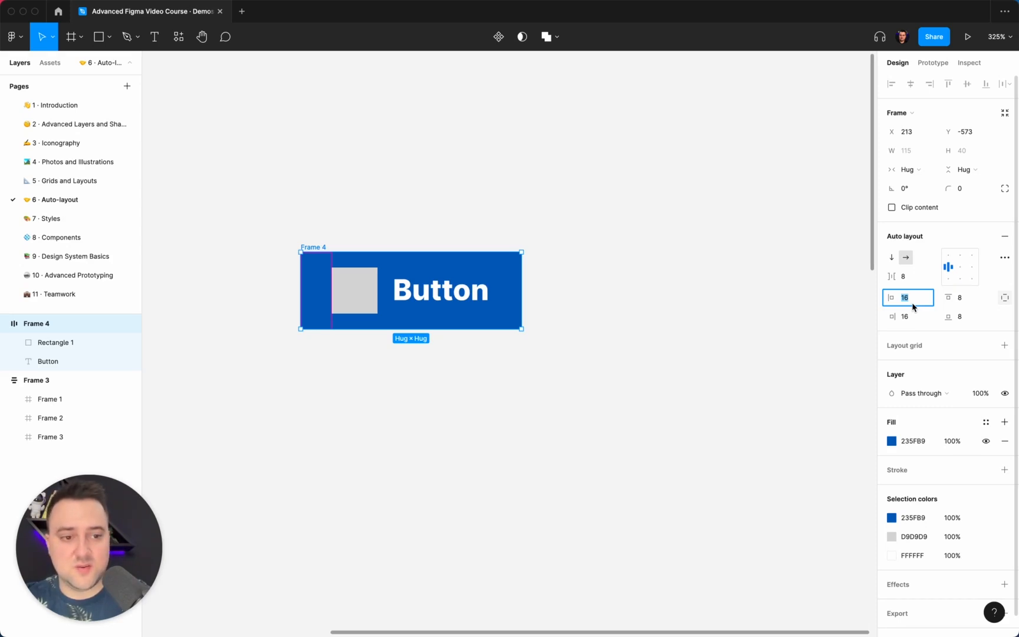
{"action": "left_click", "coordinate": [913, 320]}
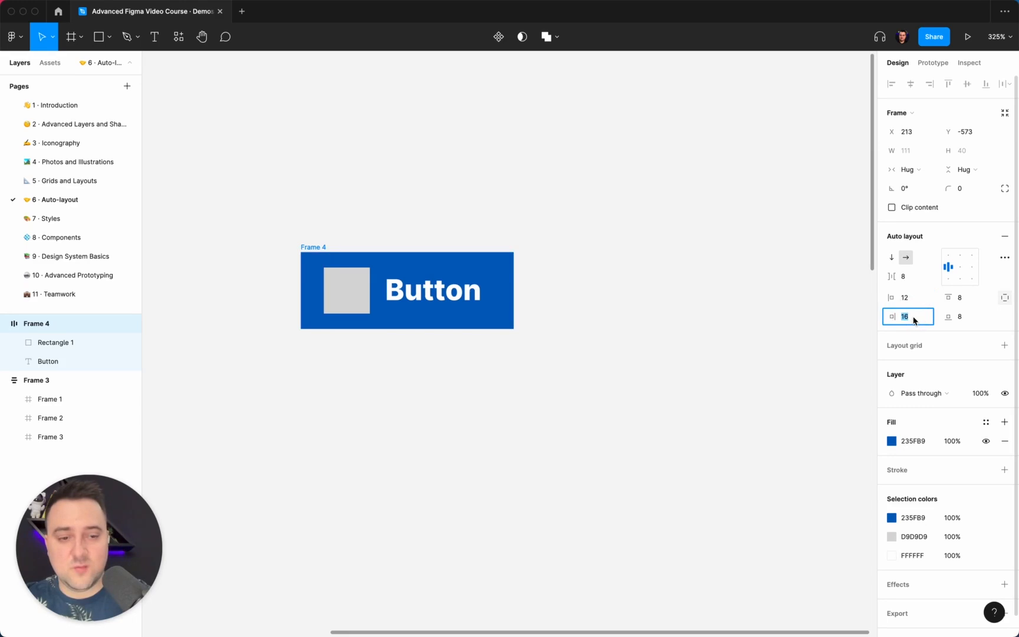
{"action": "type", "text": "20"}
{"action": "key", "text": "Return"}
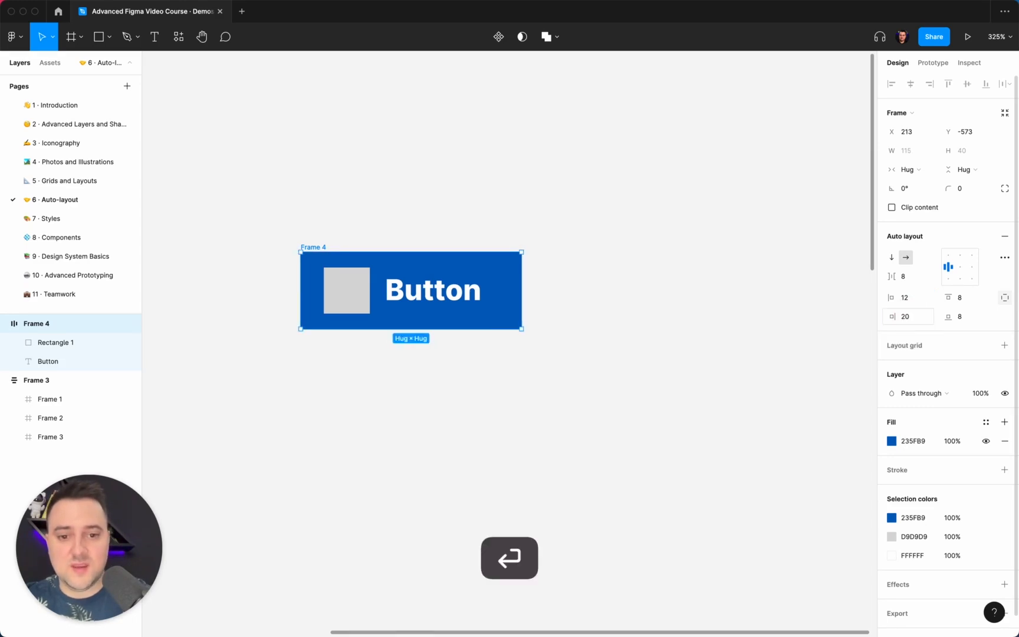
{"action": "left_click", "coordinate": [905, 316]}
{"action": "type", "text": "24"}
{"action": "key", "text": "Return"}
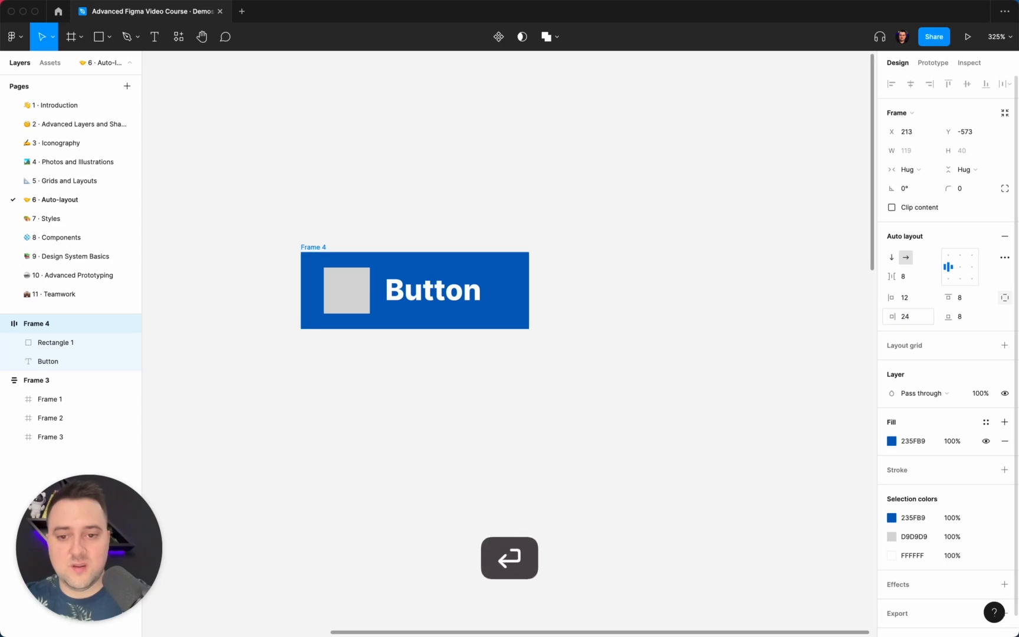
{"action": "left_click", "coordinate": [908, 317]}
{"action": "type", "text": "20"}
{"action": "key", "text": "Return"}
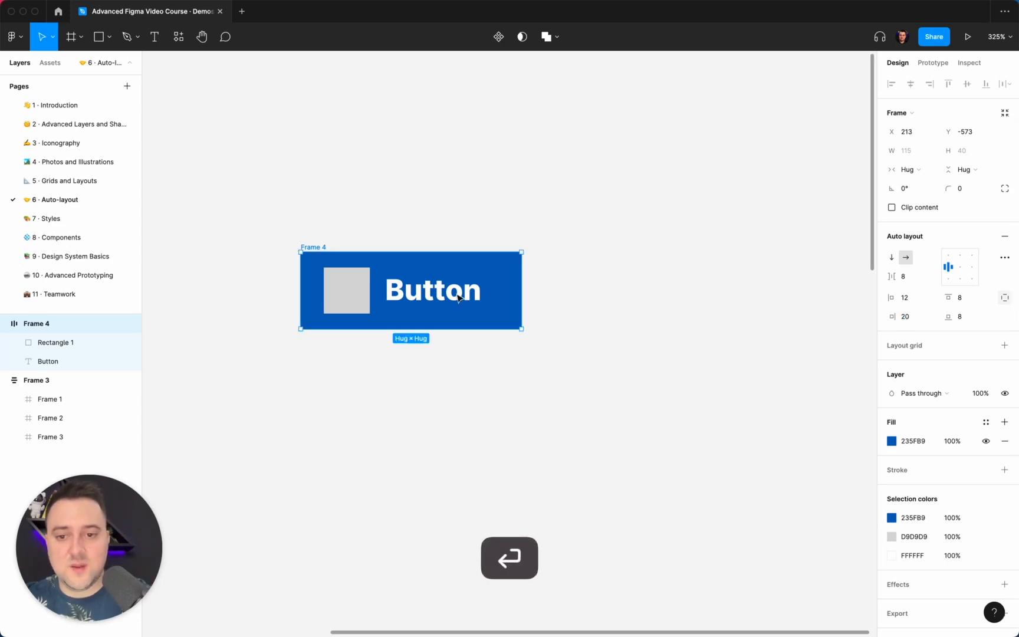
Make the square's fill white FFFFFF and set its layer opacity to 10%
{"action": "left_click", "coordinate": [56, 342]}
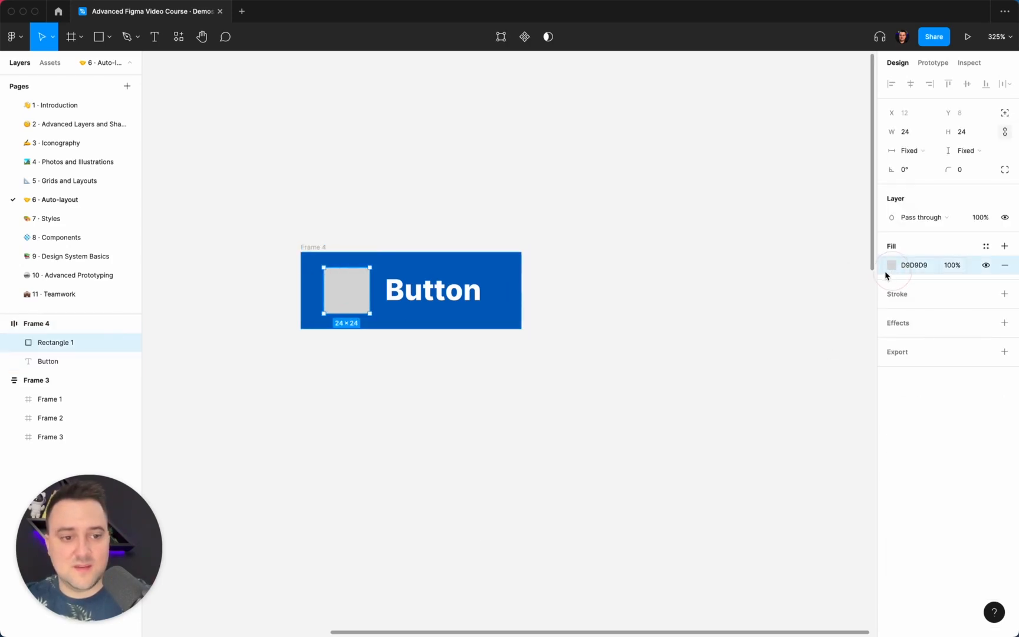
{"action": "left_click", "coordinate": [892, 265]}
{"action": "left_click_drag", "start_coordinate": [785, 332], "coordinate": [548, 197]}
{"action": "left_click", "coordinate": [549, 196]}
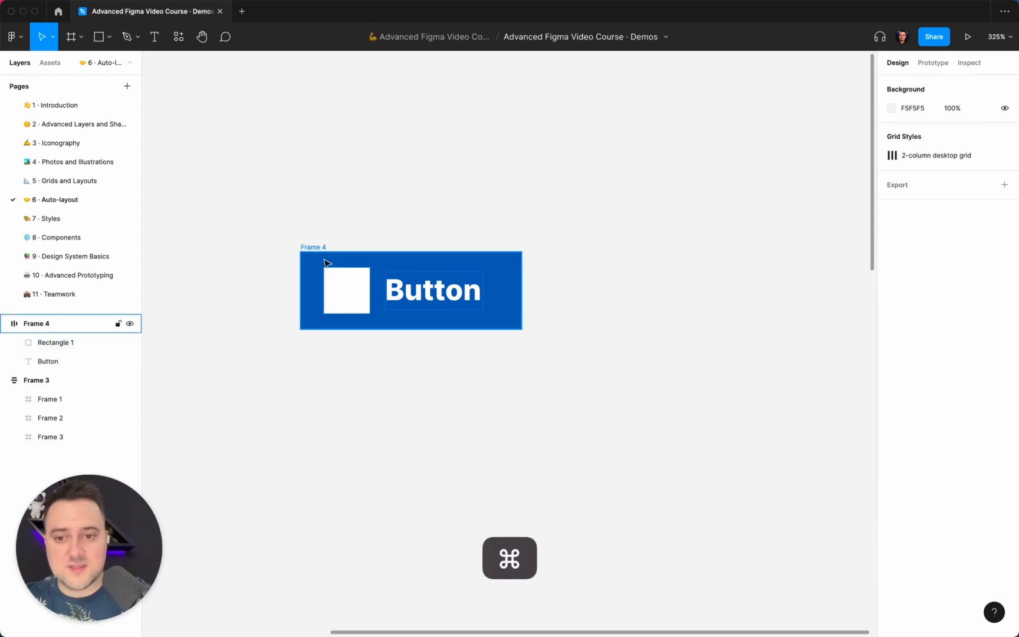
{"action": "left_click", "coordinate": [347, 290], "text": "super"}
{"action": "key", "text": "1"}
Set the frame's corner radius to 8
{"action": "left_click", "coordinate": [452, 210]}
{"action": "scroll", "coordinate": [453, 213], "scroll_direction": "down", "scroll_amount": 5}
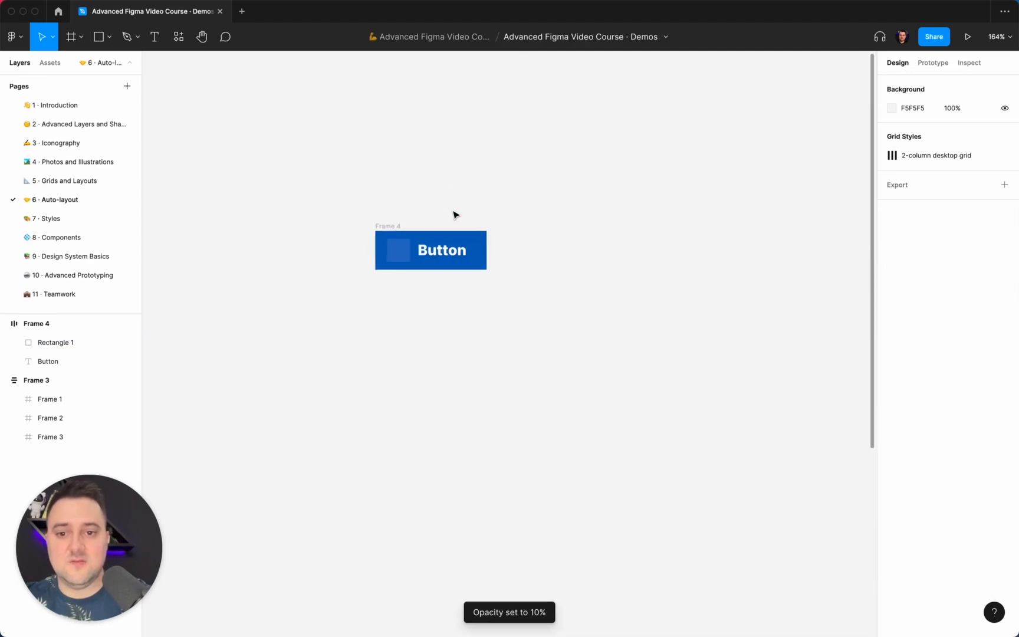
{"action": "scroll", "coordinate": [453, 213], "scroll_direction": "up", "scroll_amount": 5}
{"action": "left_click", "coordinate": [393, 263], "text": "super"}
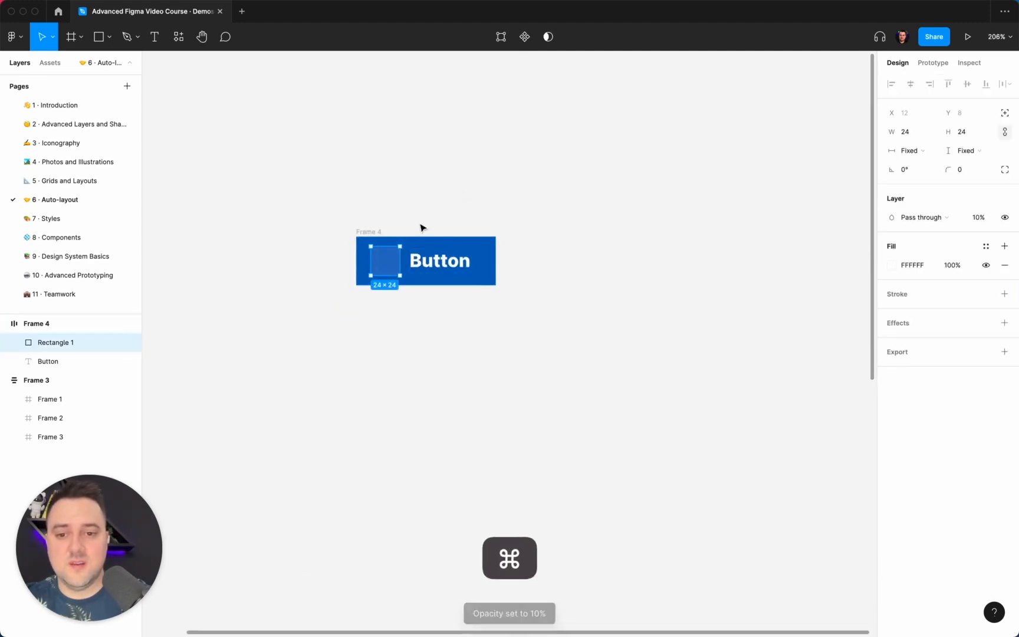
{"action": "left_click", "coordinate": [369, 231]}
{"action": "left_click", "coordinate": [964, 191]}
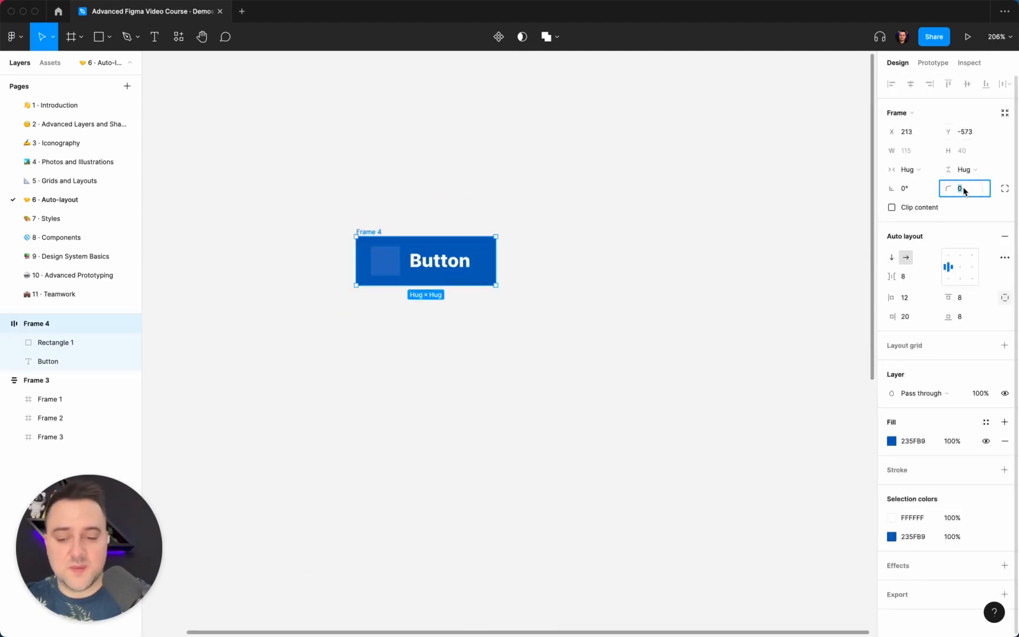
{"action": "type", "text": "32"}
{"action": "key", "text": "Return"}
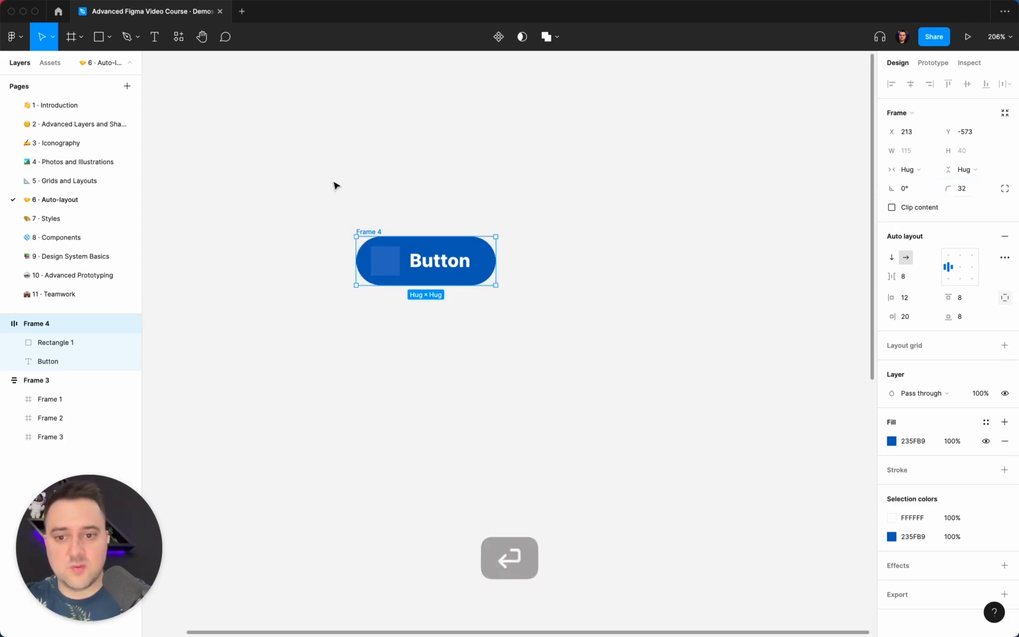
{"action": "left_click", "coordinate": [972, 192]}
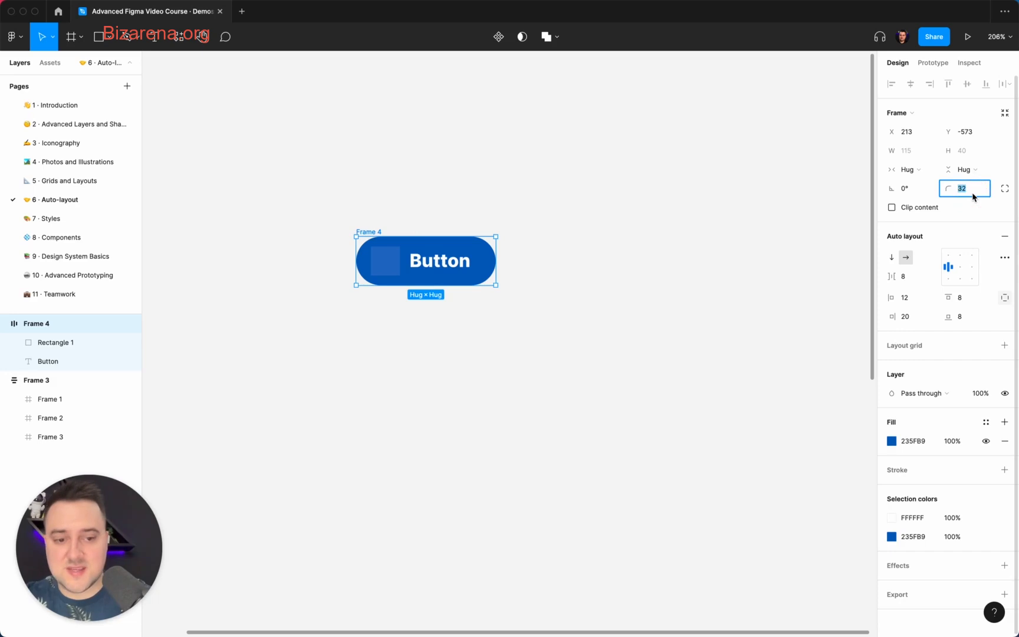
{"action": "type", "text": "8"}
{"action": "key", "text": "Return"}
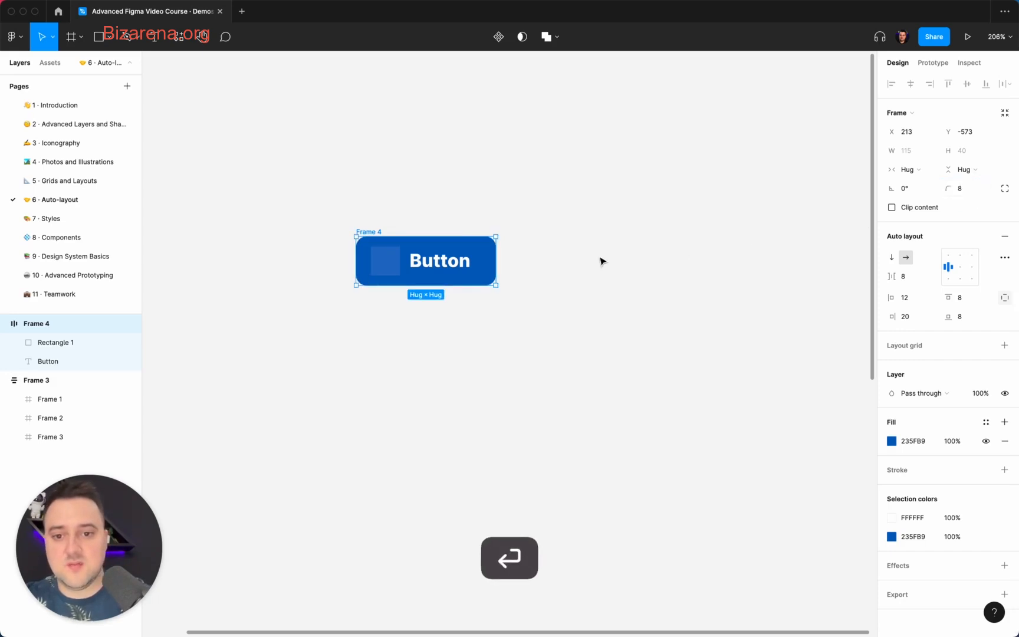
Set the square's corner radius to 3
{"action": "left_click", "coordinate": [601, 260]}
{"action": "scroll", "coordinate": [600, 259], "scroll_direction": "left", "scroll_amount": 5}
{"action": "scroll", "coordinate": [620, 321], "scroll_direction": "up", "scroll_amount": 5}
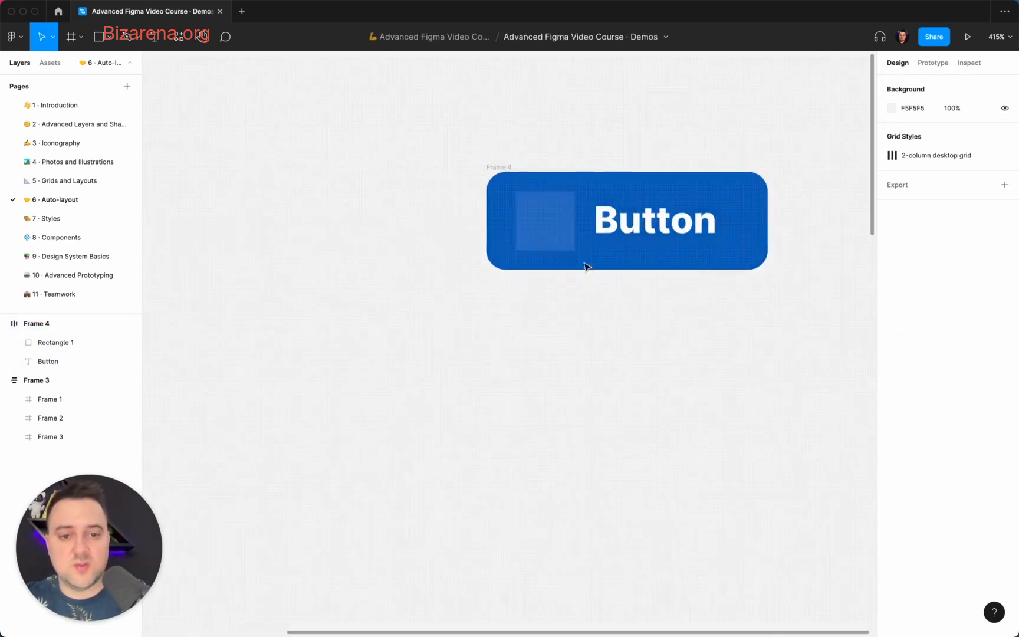
{"action": "double_click", "coordinate": [570, 242]}
{"action": "left_click", "coordinate": [965, 175]}
{"action": "key", "text": "Up"}
{"action": "key", "text": "Up"}
{"action": "key", "text": "Up"}
{"action": "key", "text": "Up"}
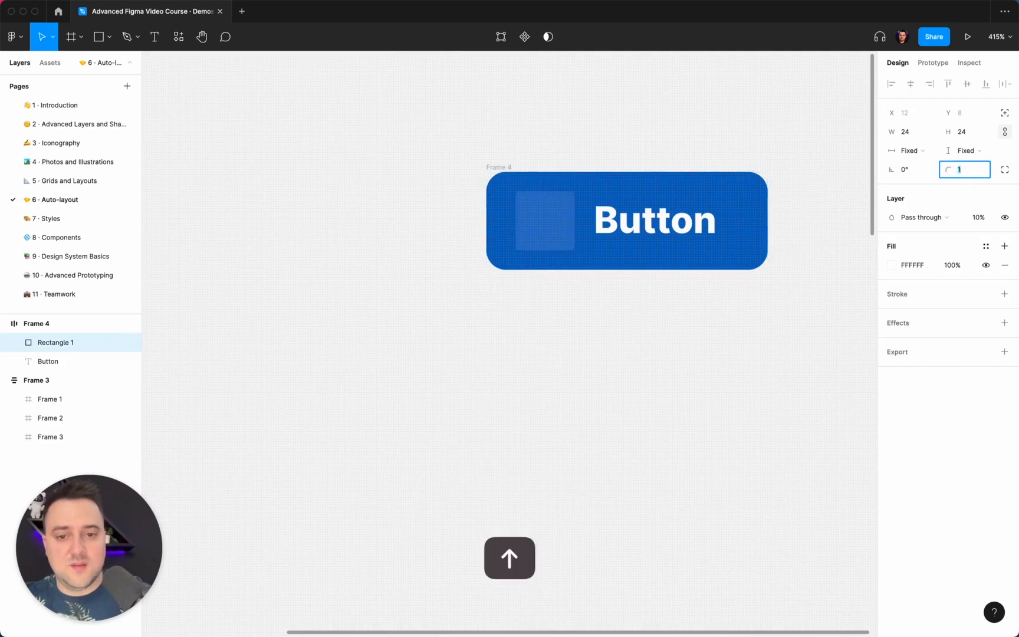
{"action": "key", "text": "Down"}
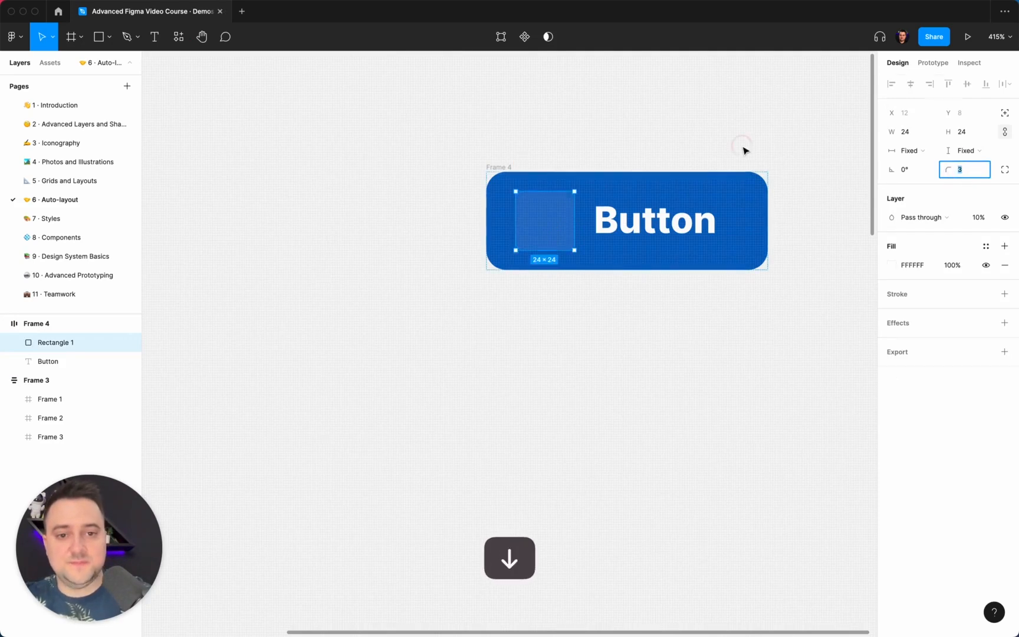
{"action": "left_click", "coordinate": [743, 151]}
{"action": "scroll", "coordinate": [743, 152], "scroll_direction": "down", "scroll_amount": 5}
{"action": "scroll", "coordinate": [744, 151], "scroll_direction": "up", "scroll_amount": 4}
{"action": "scroll", "coordinate": [743, 151], "scroll_direction": "right", "scroll_amount": 3}
{"action": "scroll", "coordinate": [744, 151], "scroll_direction": "right", "scroll_amount": 2}
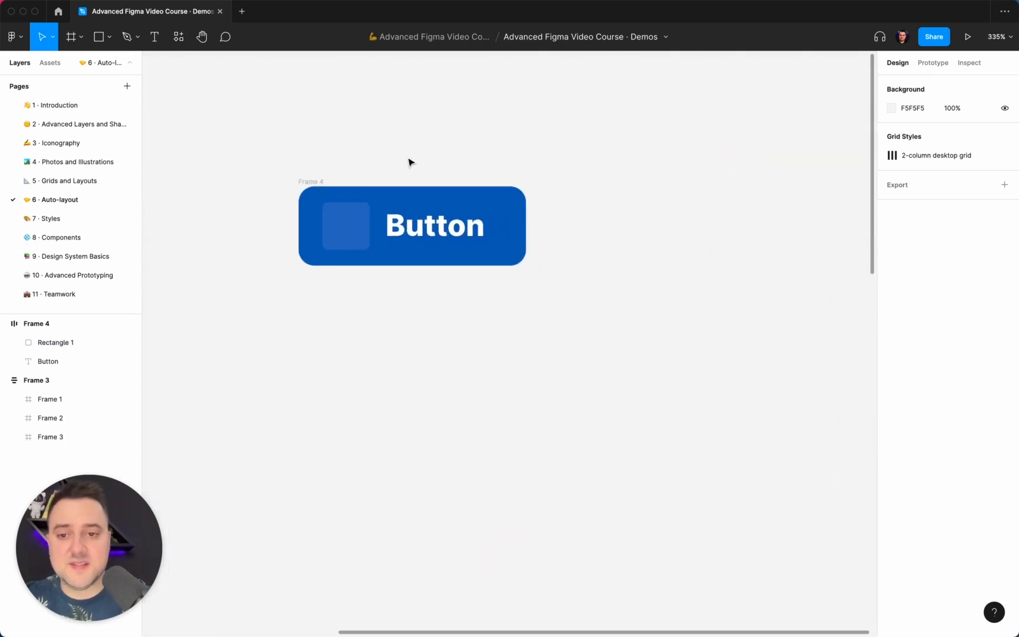
{"action": "left_click", "coordinate": [314, 180]}
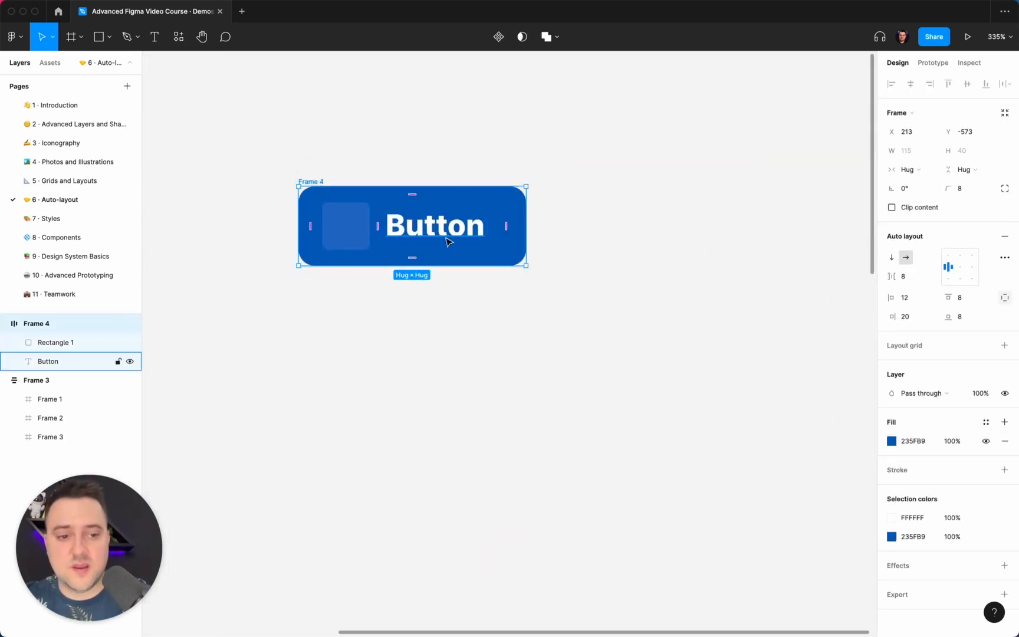
{"action": "left_click", "coordinate": [423, 227]}
{"action": "key", "text": "super+d"}
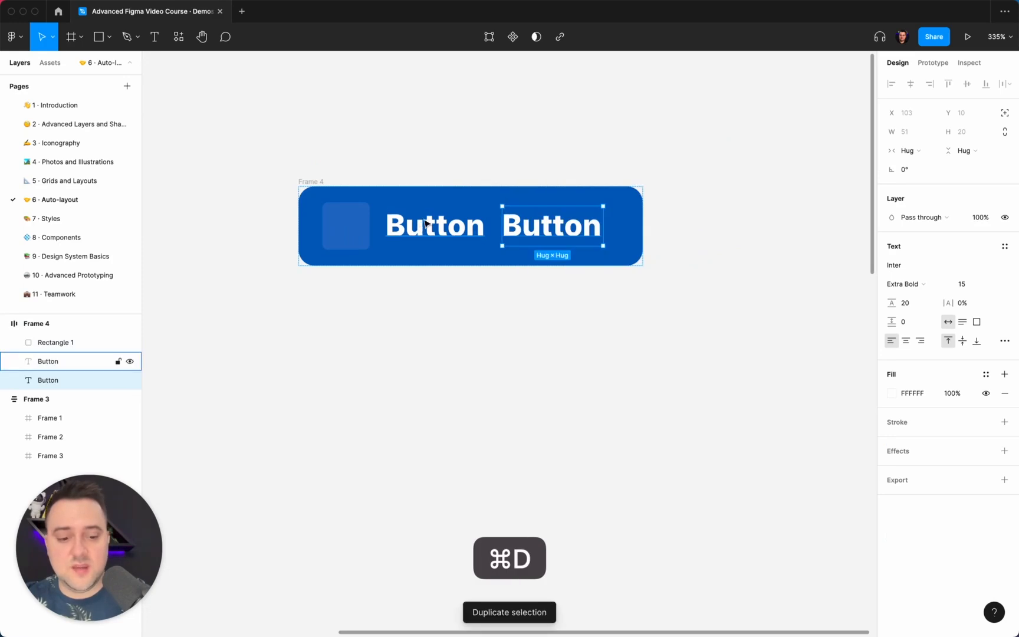
{"action": "key", "text": "Delete"}
Duplicate the square and move the copy after the label text
{"action": "left_click", "coordinate": [345, 227]}
{"action": "key", "text": "super+d"}
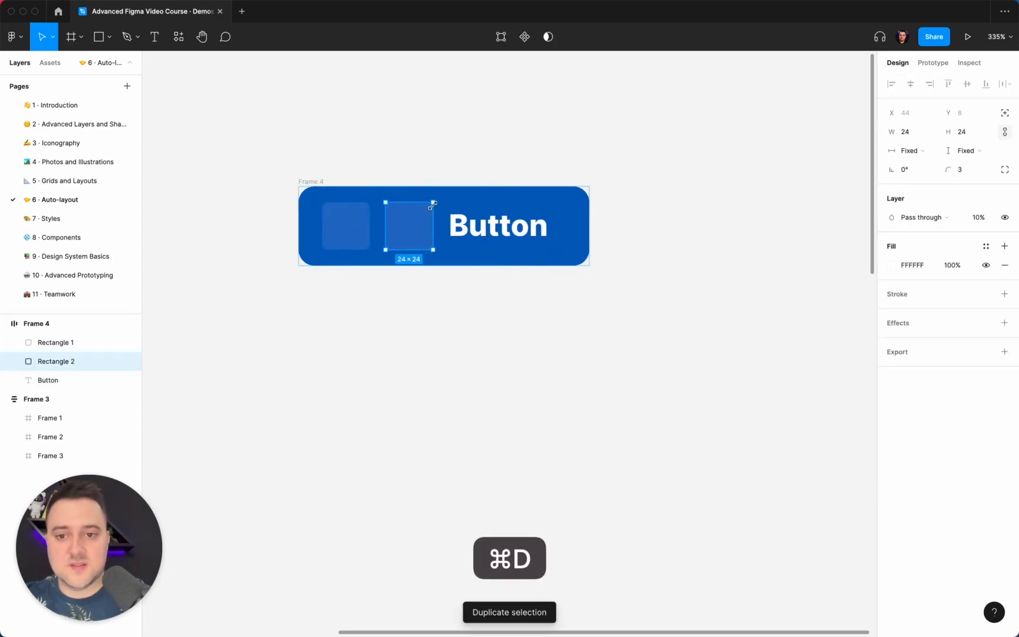
{"action": "key", "text": "Right"}
{"action": "left_click", "coordinate": [421, 165]}
Set the frame's right padding to 12
{"action": "left_click", "coordinate": [315, 180]}
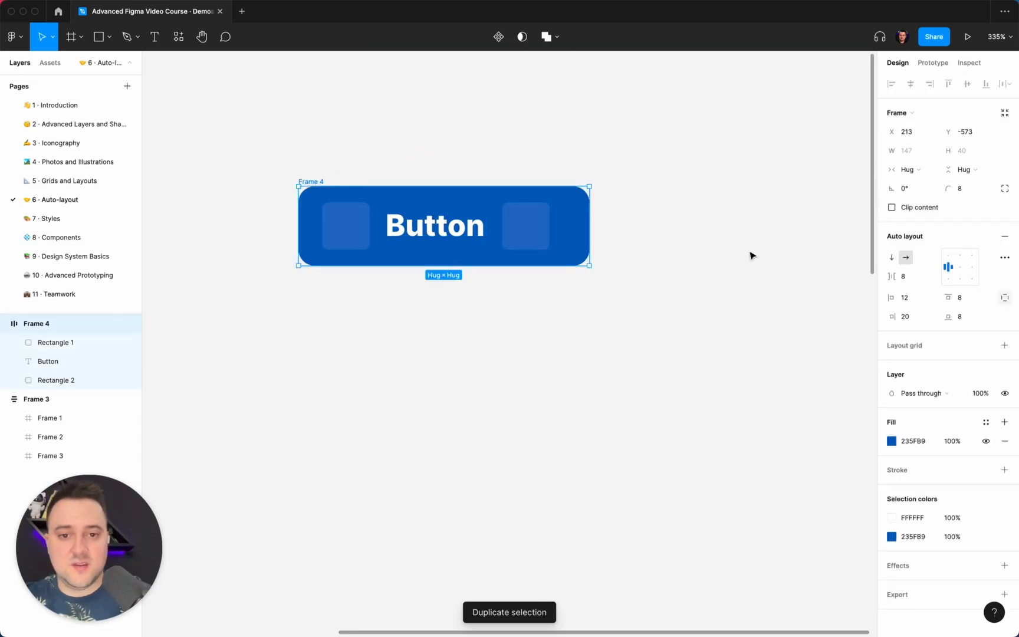
{"action": "left_click", "coordinate": [924, 322]}
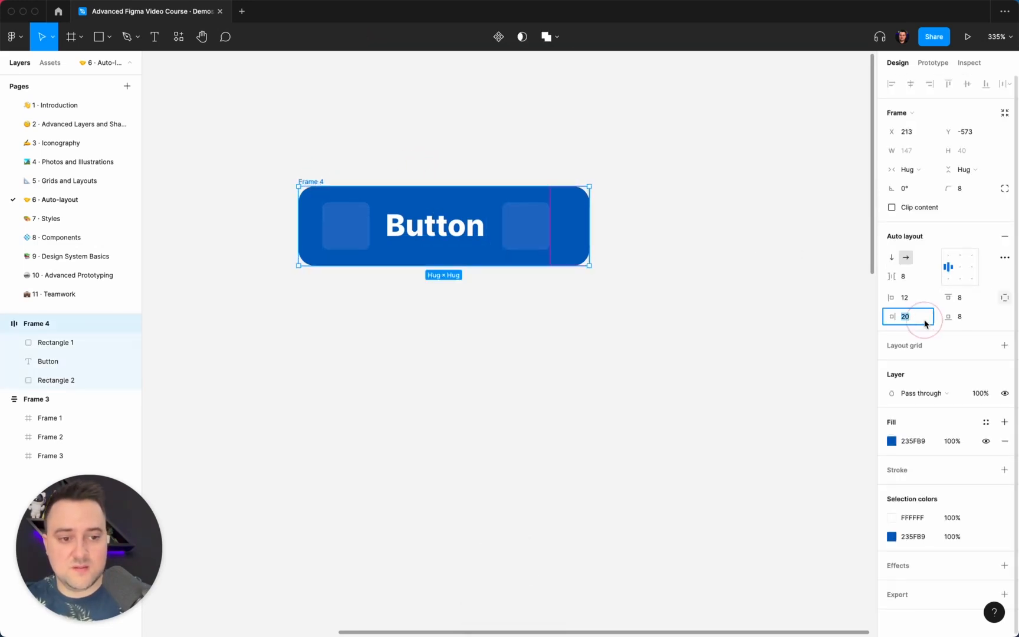
{"action": "type", "text": "12"}
{"action": "key", "text": "Return"}
{"action": "left_click", "coordinate": [611, 235]}
{"action": "scroll", "coordinate": [611, 234], "scroll_direction": "left", "scroll_amount": 1}
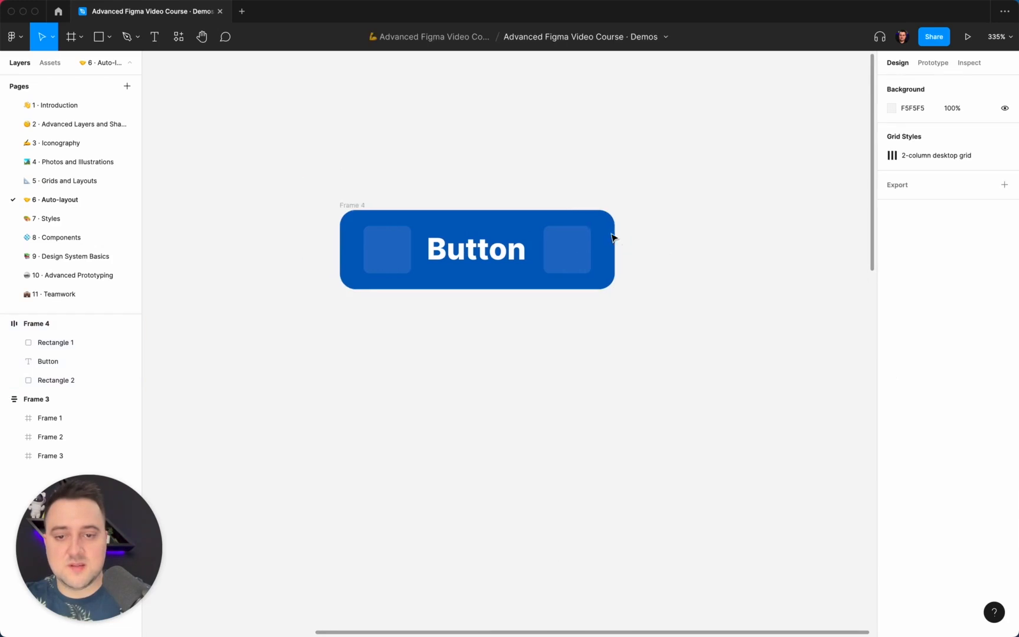
Try switching the button frame's auto layout direction to vertical, then return it to horizontal
{"action": "scroll", "coordinate": [611, 237], "scroll_direction": "left", "scroll_amount": 2}
{"action": "scroll", "coordinate": [612, 237], "scroll_direction": "up", "scroll_amount": 1}
{"action": "left_click", "coordinate": [425, 243]}
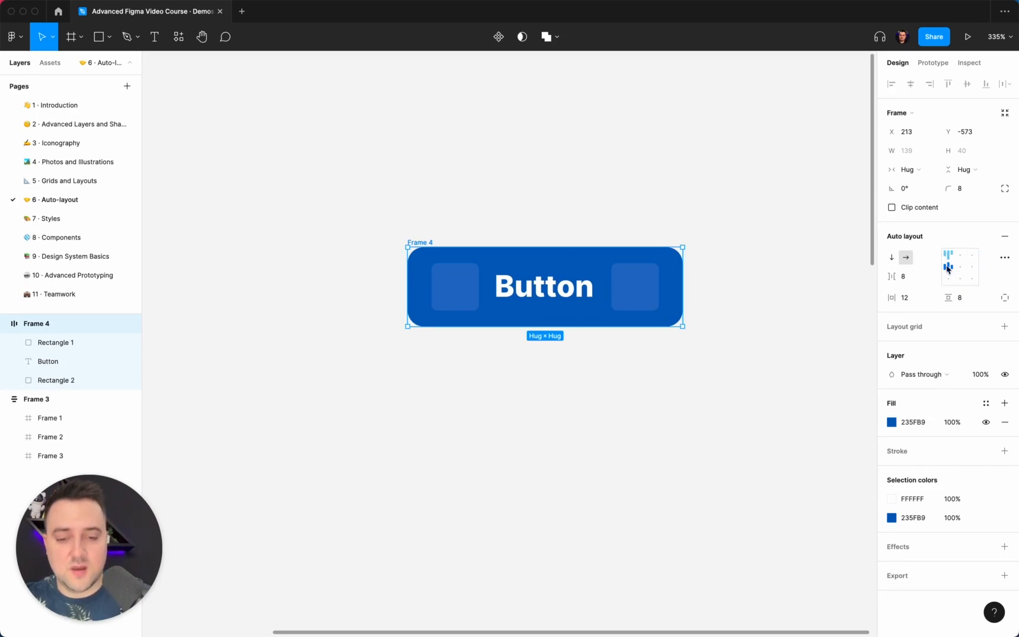
{"action": "left_click", "coordinate": [892, 258]}
{"action": "left_click", "coordinate": [900, 261]}
{"action": "left_click", "coordinate": [891, 257]}
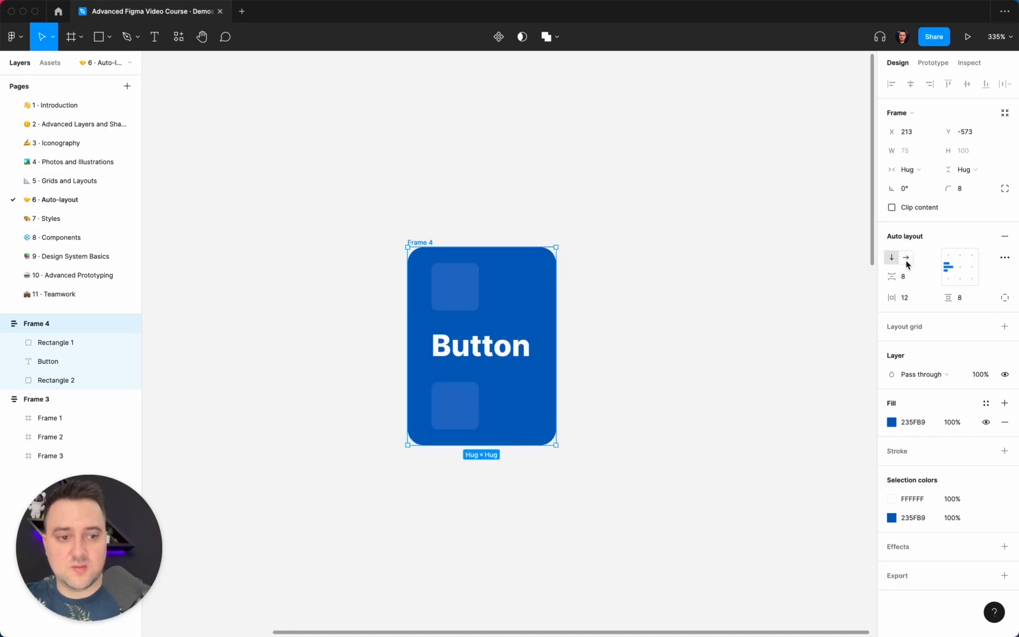
{"action": "left_click", "coordinate": [905, 259]}
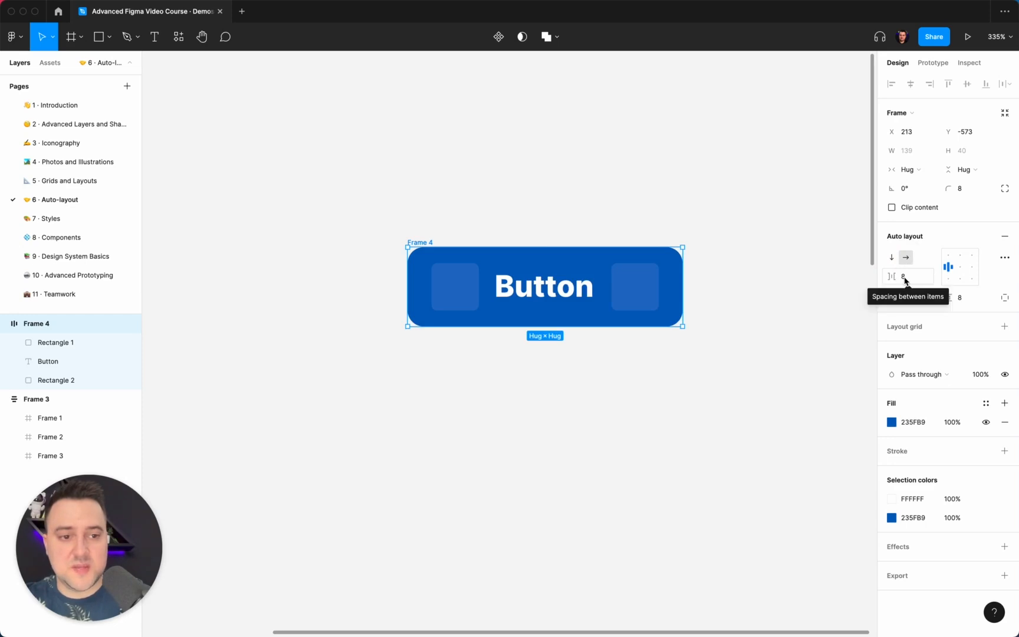
Wrap the label and the right square in a nested auto layout frame and set its item spacing to 4
{"action": "left_click", "coordinate": [534, 288]}
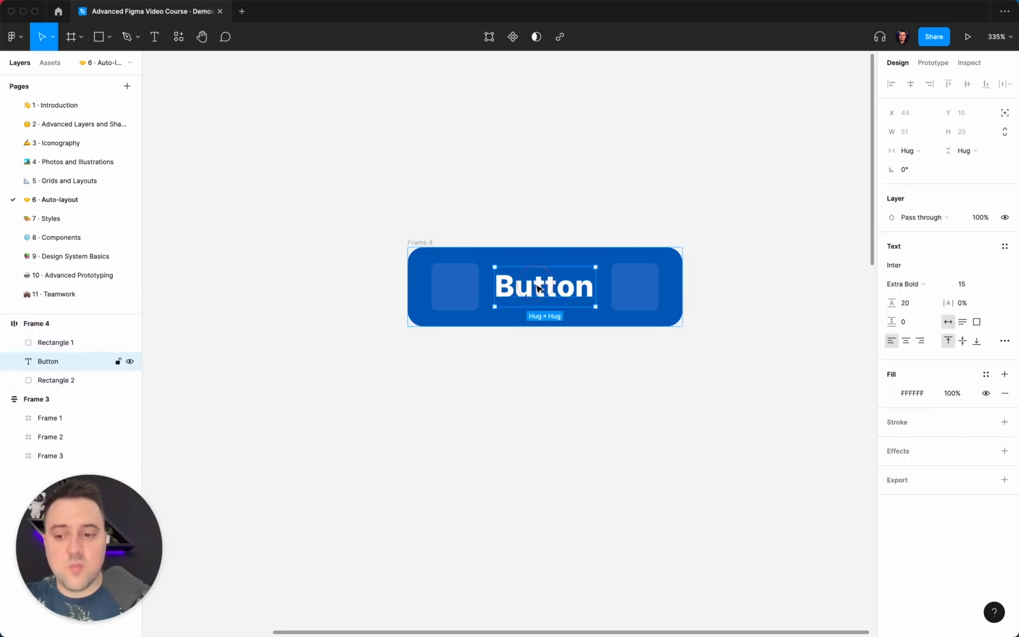
{"action": "left_click", "coordinate": [640, 281], "text": "shift"}
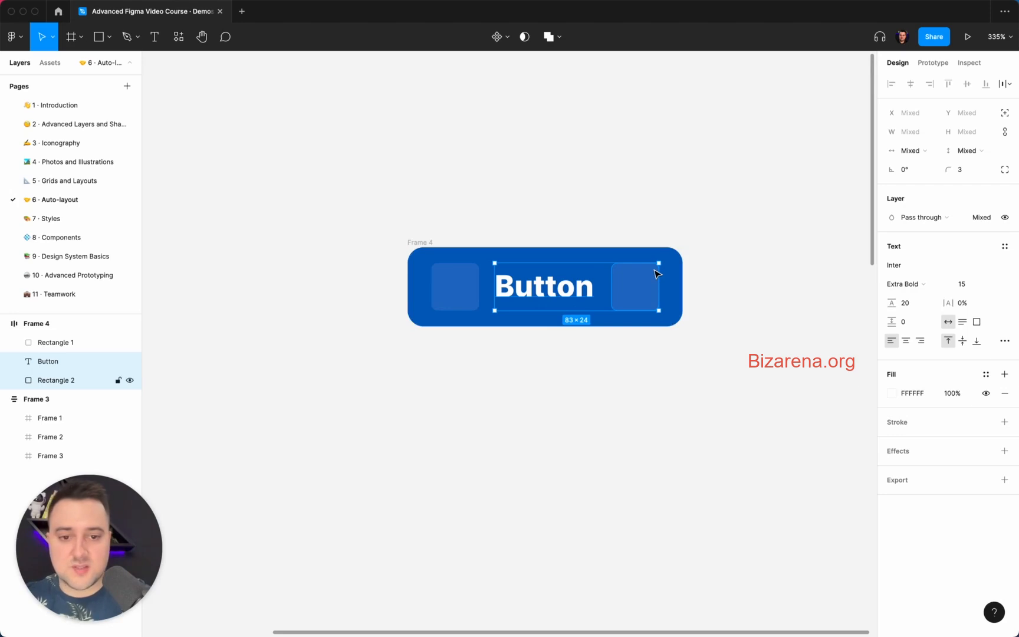
{"action": "key", "text": "shift+a"}
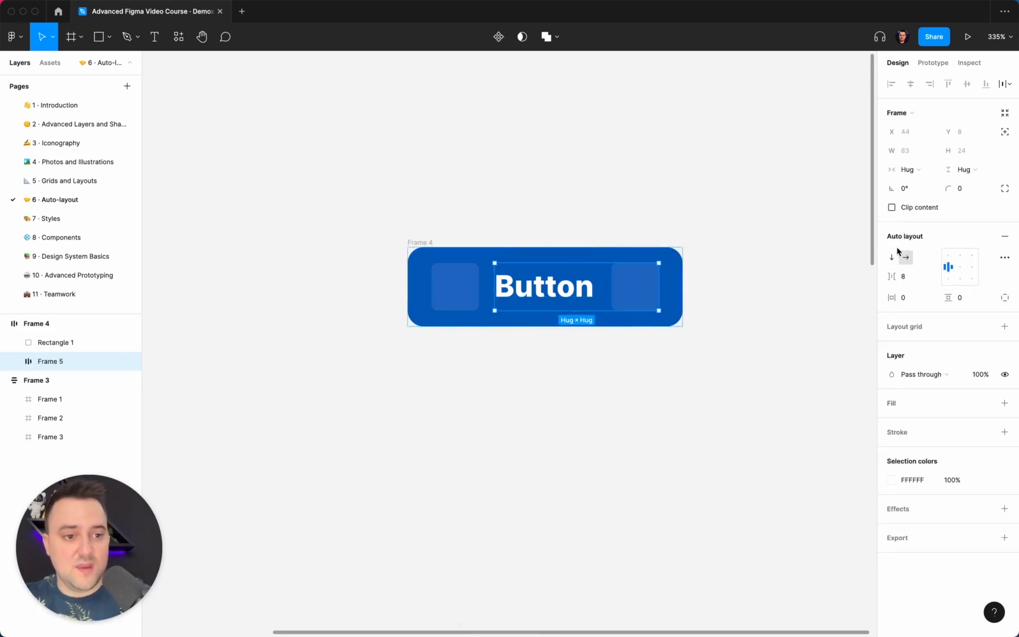
{"action": "left_click", "coordinate": [909, 279]}
{"action": "type", "text": "4"}
{"action": "key", "text": "Return"}
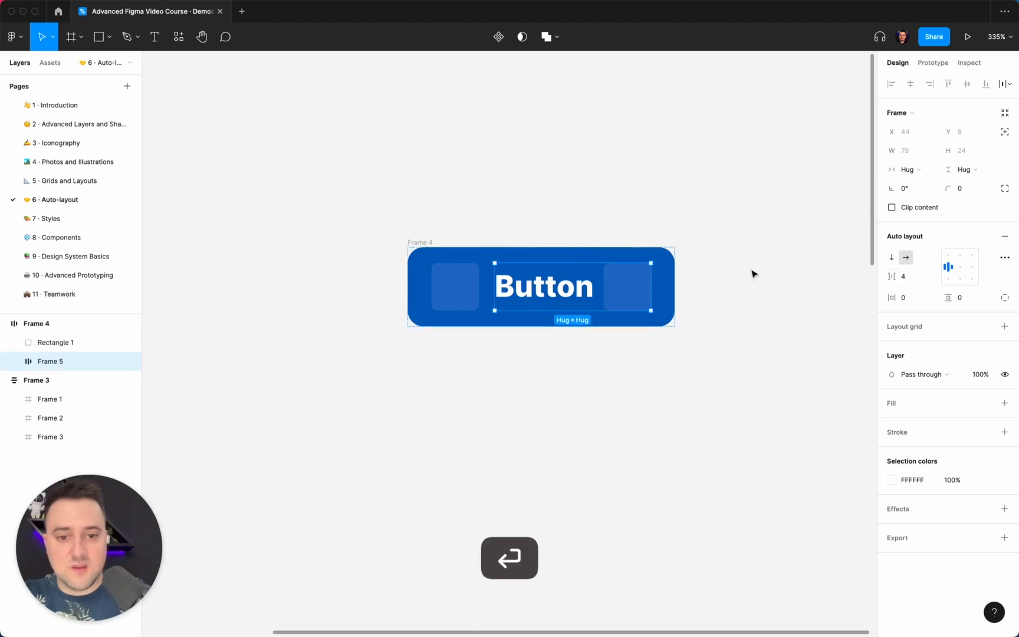
Set the outer button frame's spacing between items to 12
{"action": "left_click", "coordinate": [447, 235]}
{"action": "left_click", "coordinate": [424, 240]}
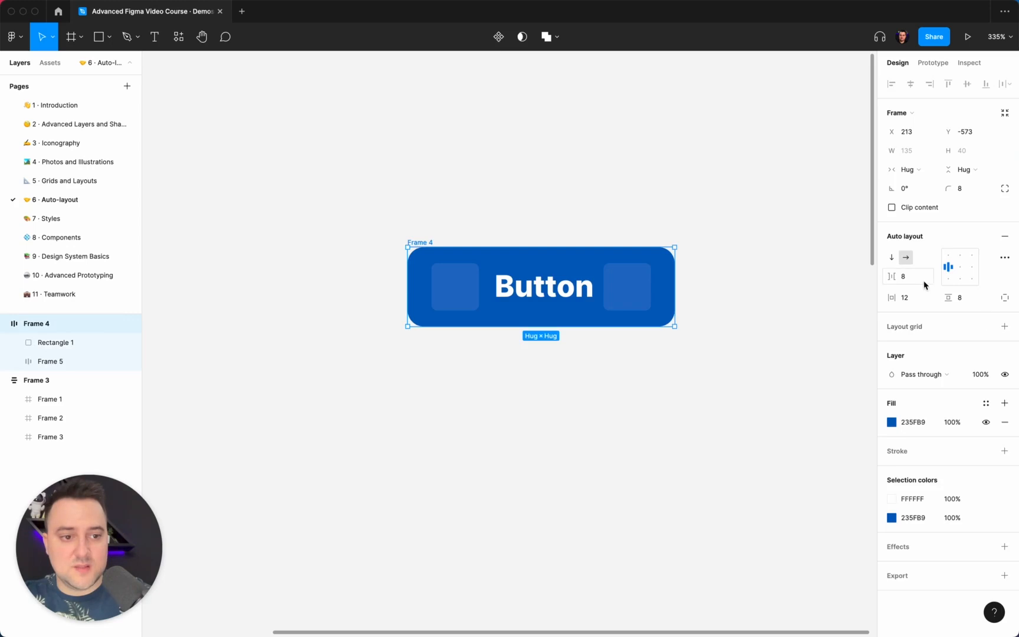
{"action": "left_click", "coordinate": [917, 276]}
{"action": "type", "text": "12"}
{"action": "key", "text": "Return"}
{"action": "left_click", "coordinate": [711, 237]}
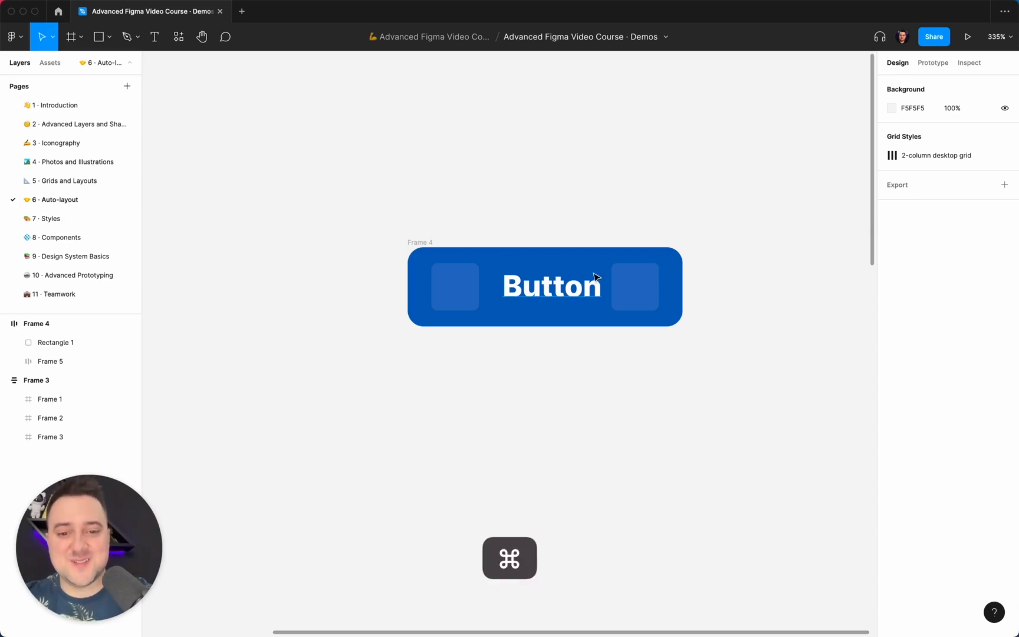
Change the button's label text to A
{"action": "double_click", "coordinate": [551, 286], "text": "super"}
{"action": "type", "text": "A"}
{"action": "left_click", "coordinate": [631, 213]}
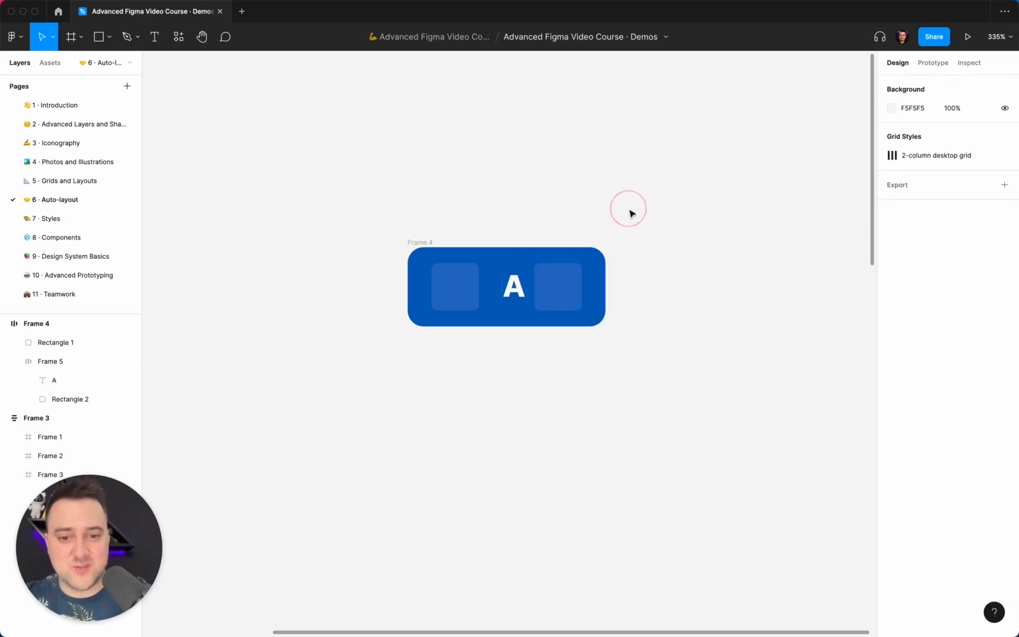